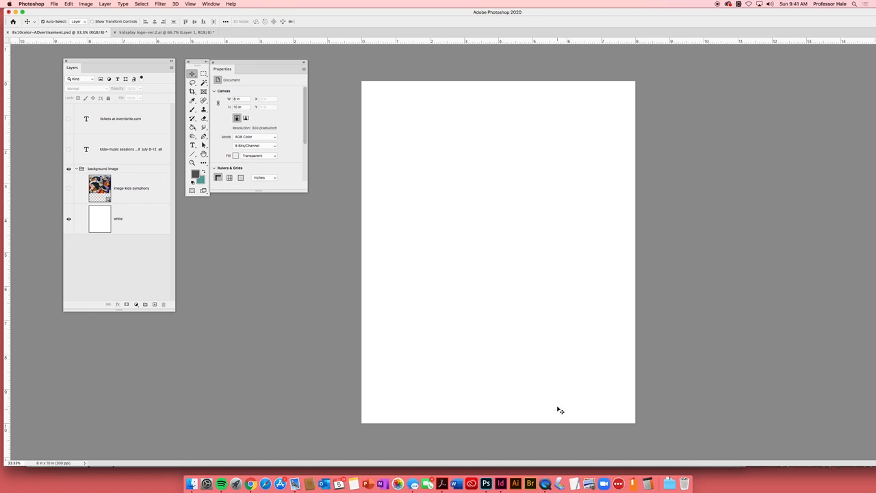
- Check the advertisement document's dimensions and resolution in Image Size without changing them
key("super+alt+i")
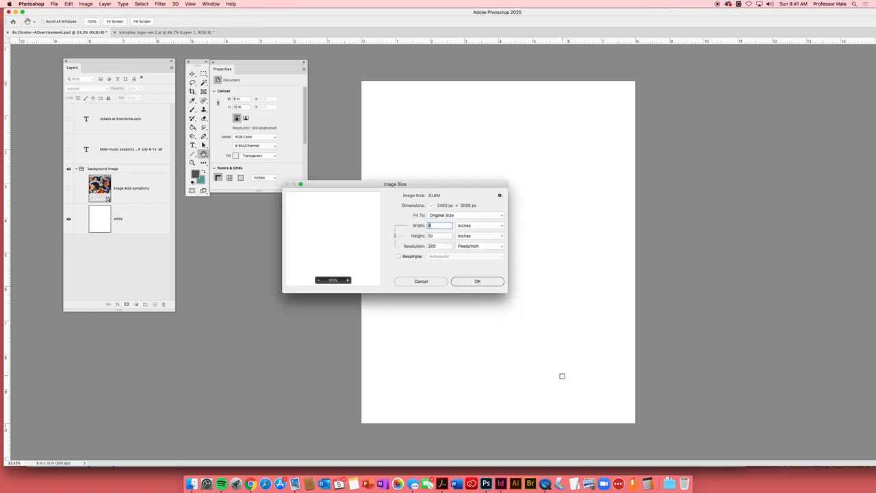
left_click(481, 281)
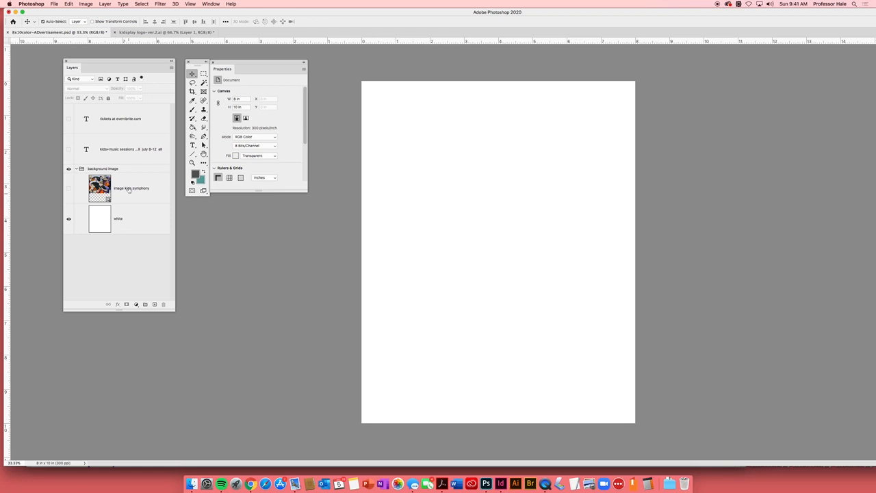
- Show the image kids symphony layer and reposition the photo at the top of the page to about X -0.49 in, Y -0.09 in
left_click_drag(122, 62, 122, 62)
left_click(68, 192)
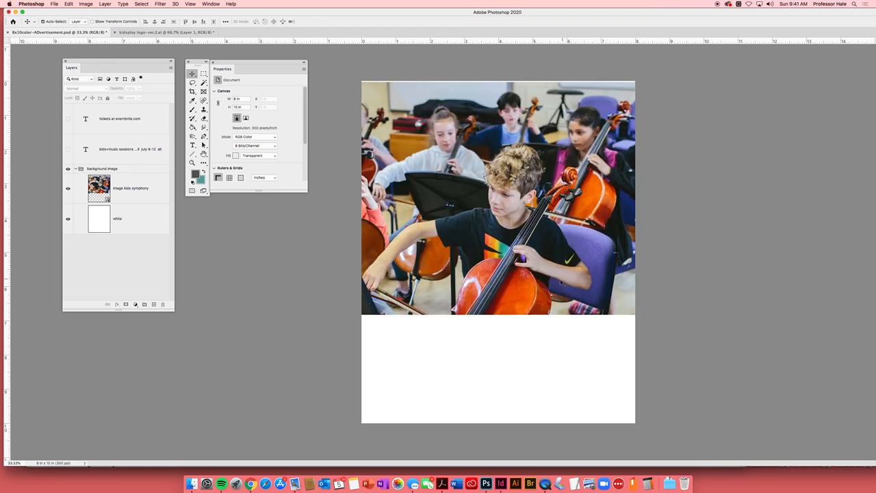
mouse_move(564, 283)
left_mouse_down()
mouse_move(566, 303)
mouse_move(571, 286)
left_mouse_up()
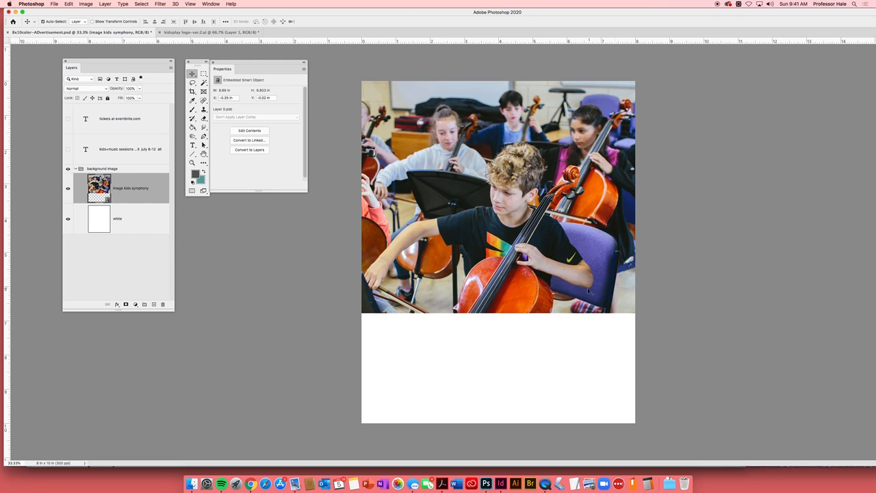
left_click_drag(586, 295, 595, 274)
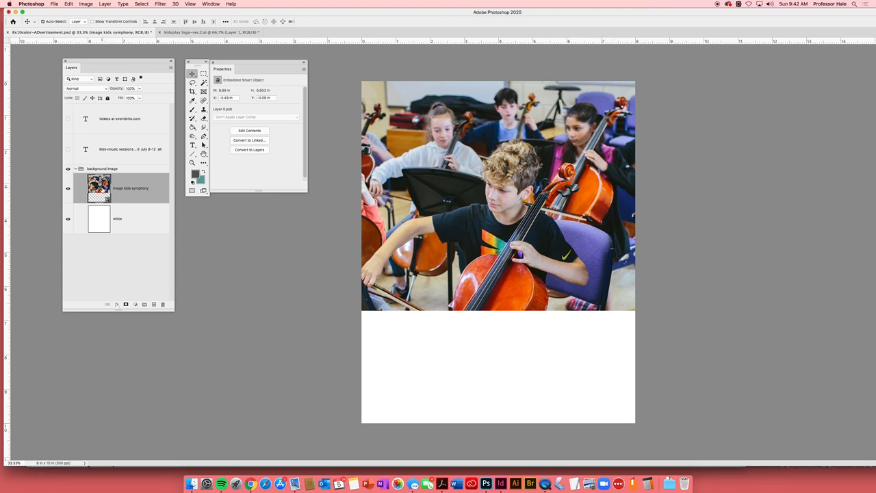
- Open the photo's embedded smart object, check its image size and resolution, and close it to return to the advertisement
double_click(101, 190)
key("super+alt+i")
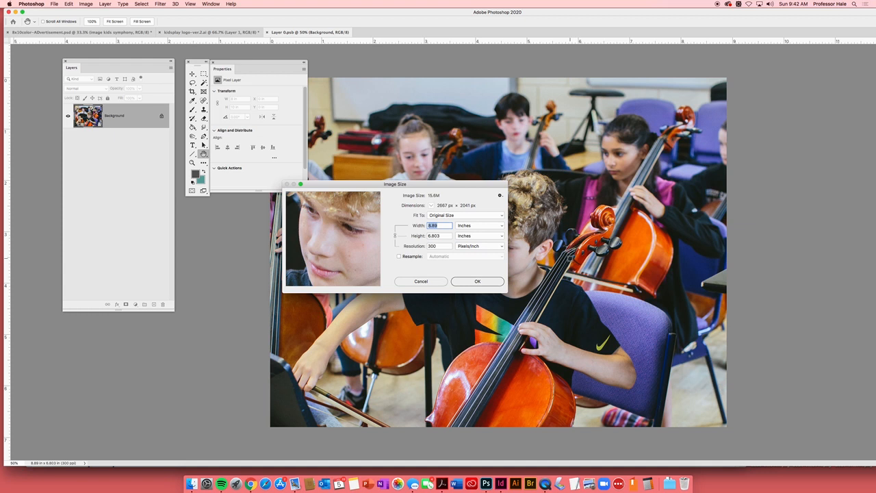
left_click(477, 281)
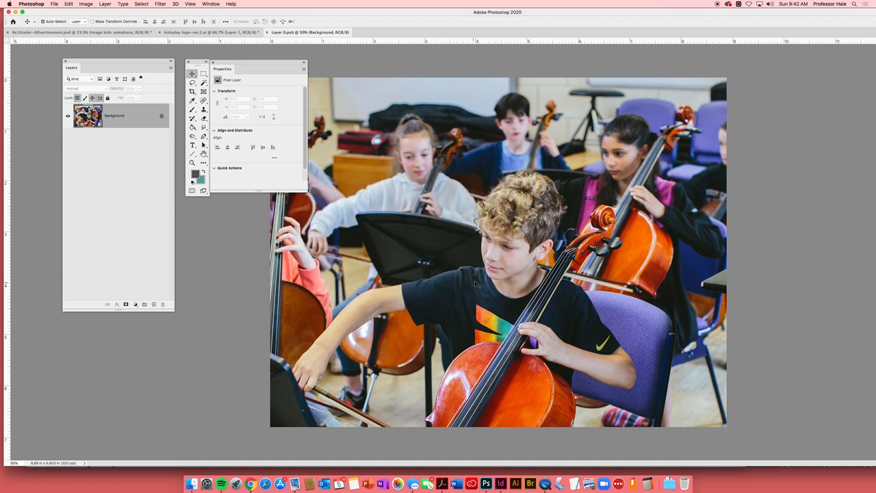
key("super+w")
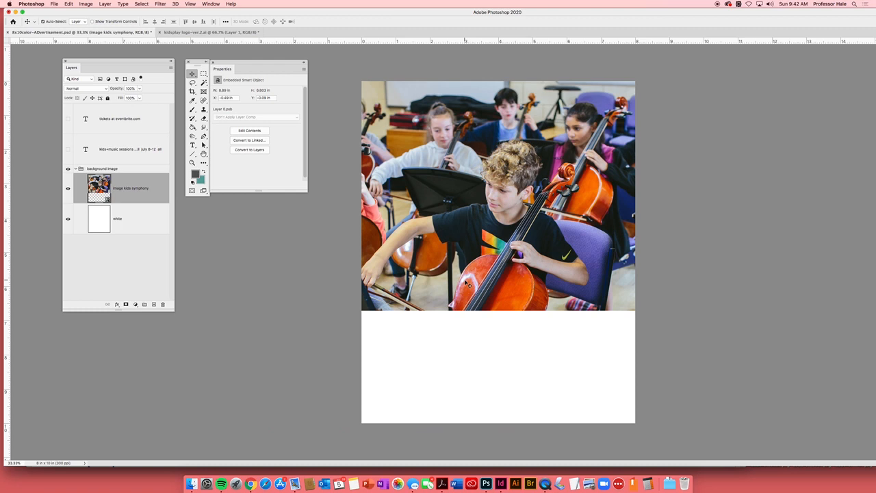
- Show both text layers and move the photo to about X -0.38 in, Y -0.43 in so it clears the headline
mouse_move(566, 237)
left_mouse_down()
mouse_move(567, 248)
mouse_move(572, 239)
left_mouse_up()
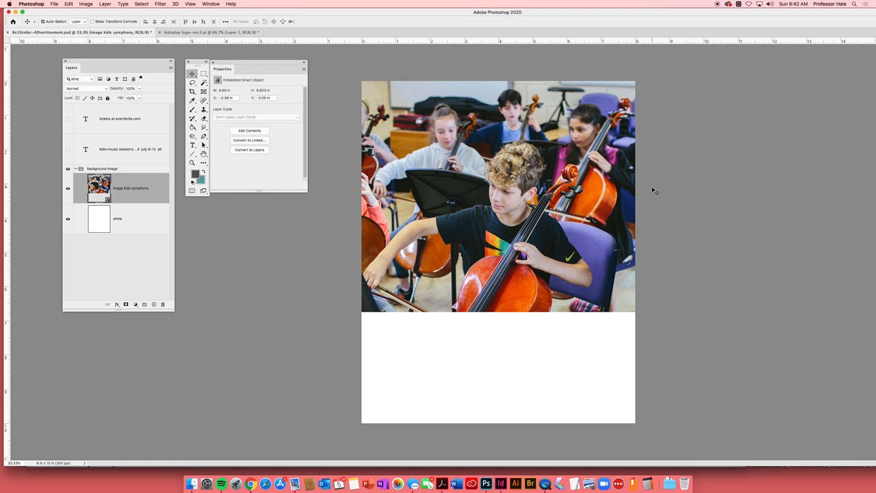
left_click(67, 150)
left_click(69, 121)
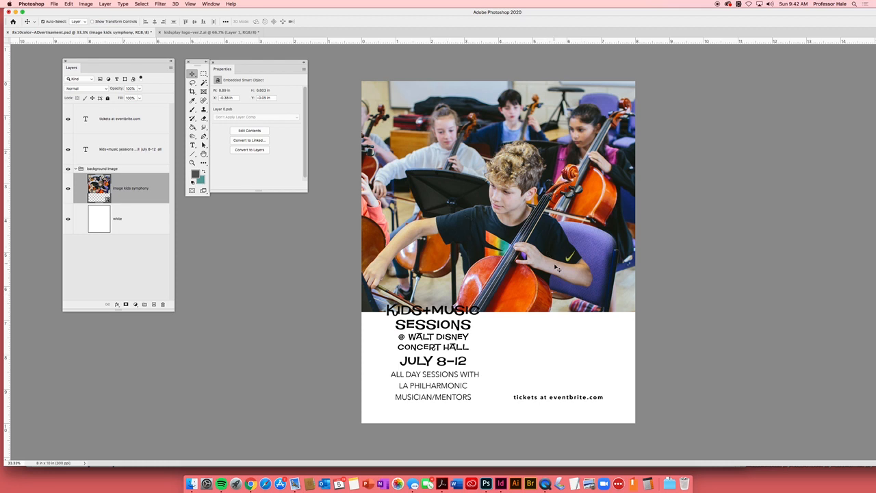
left_click_drag(558, 272, 556, 260)
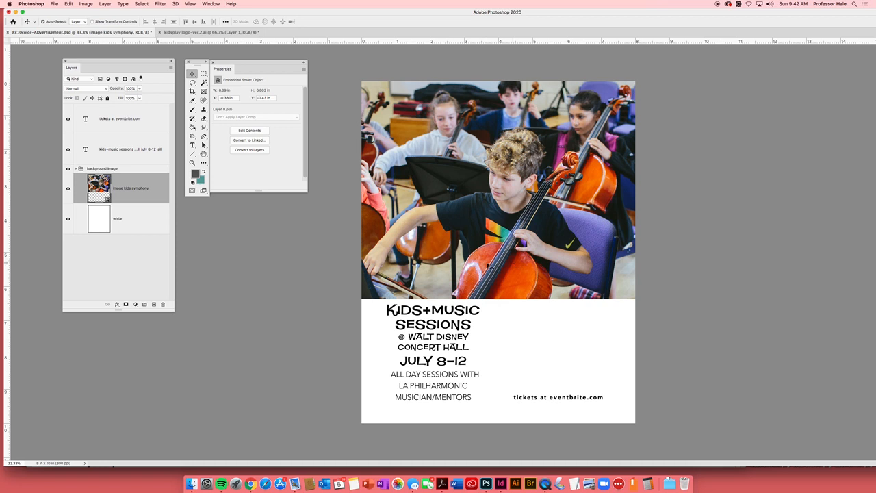
- Hide and reshow the tickets and Kids+Music sessions text layers one at a time to check their content
left_click(68, 119)
left_click(68, 119)
left_click(67, 149)
left_click(68, 149)
- Rasterize the Kids+Music sessions type layer and the tickets at eventbrite.com type layer
left_click(156, 154)
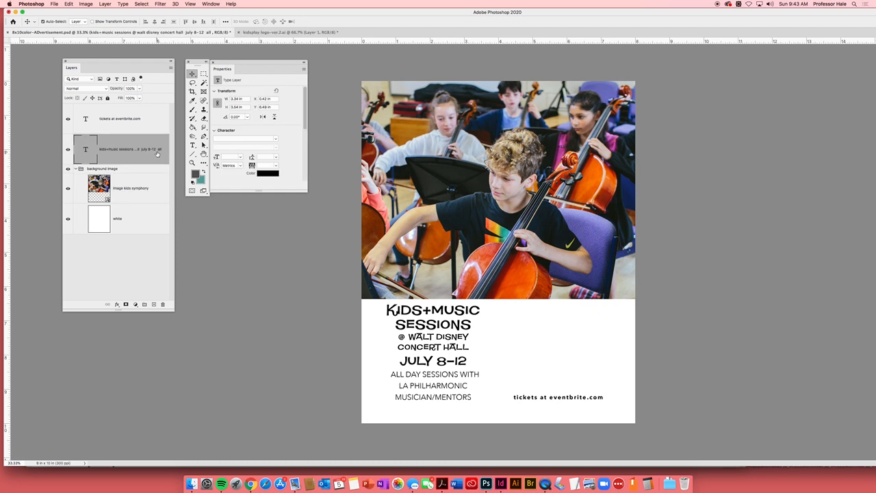
left_click(122, 4)
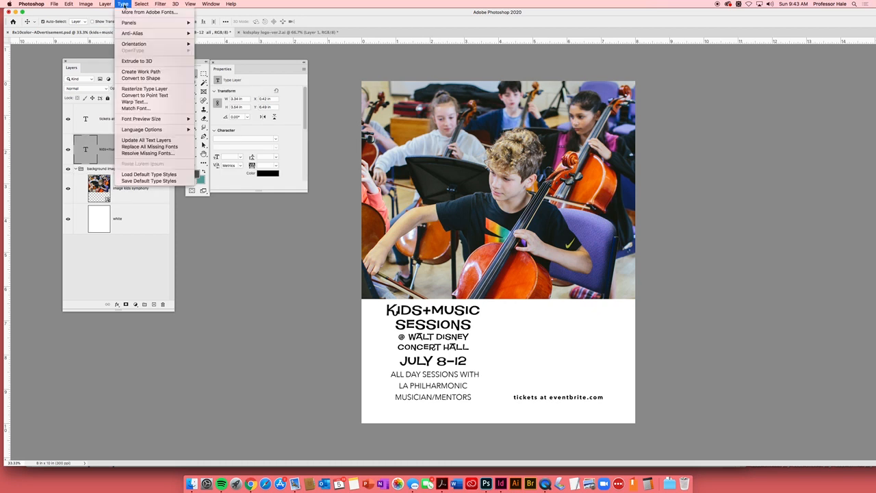
left_click(138, 89)
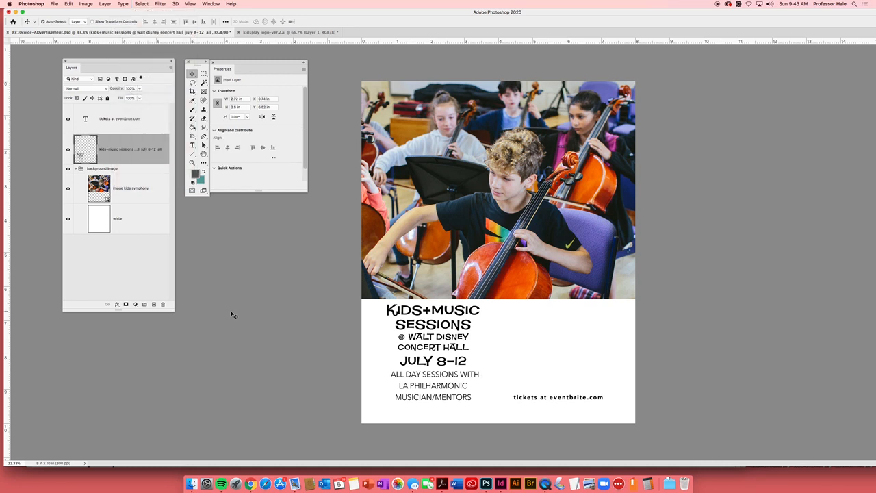
left_click(137, 119)
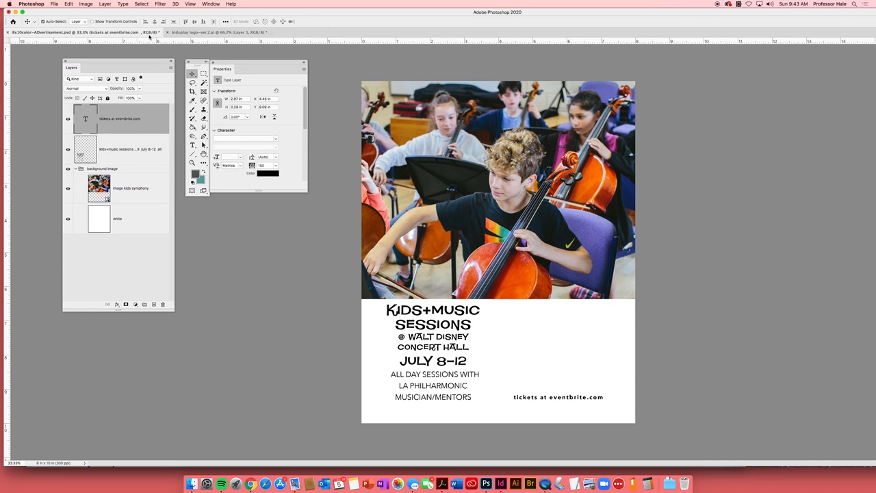
left_click(124, 5)
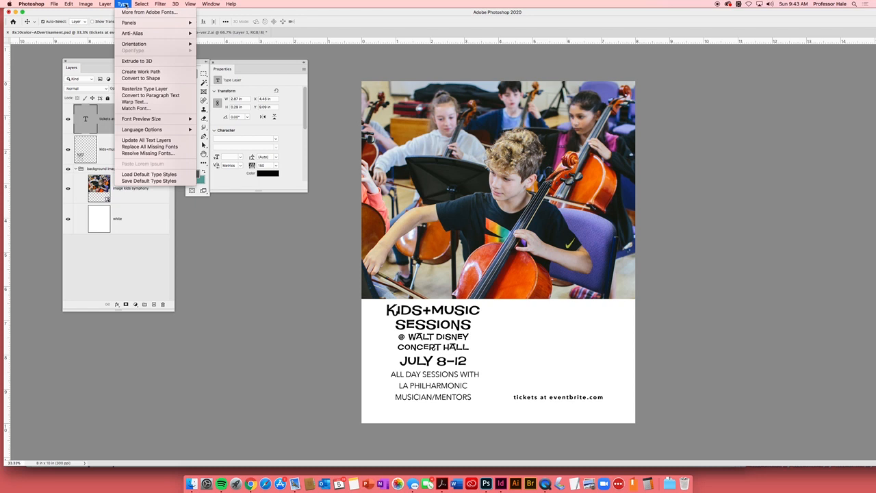
left_click(144, 89)
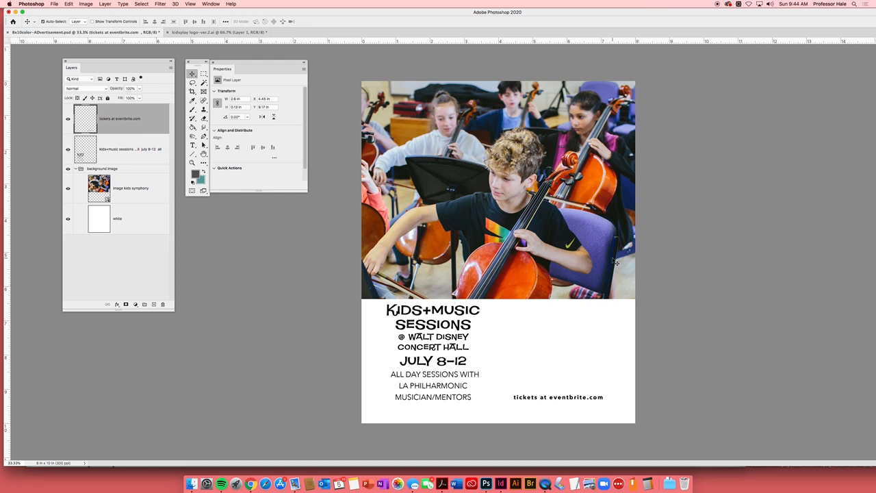
- Preview the logo files in the Links folder and open kidsplay logo.ai
key("super+o")
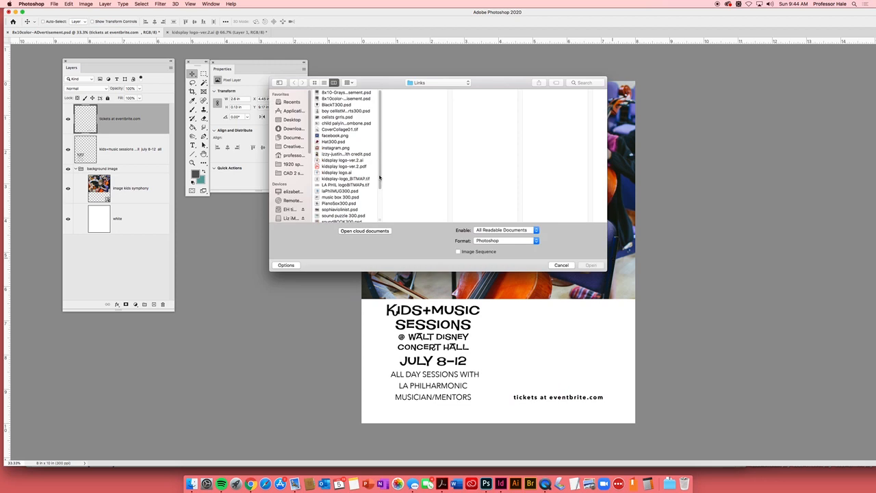
left_click_drag(381, 173, 382, 197)
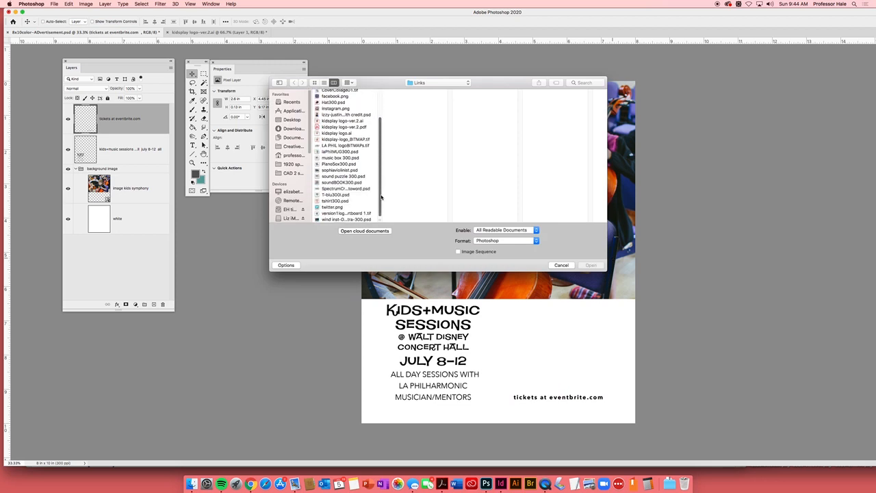
left_click_drag(605, 271, 613, 319)
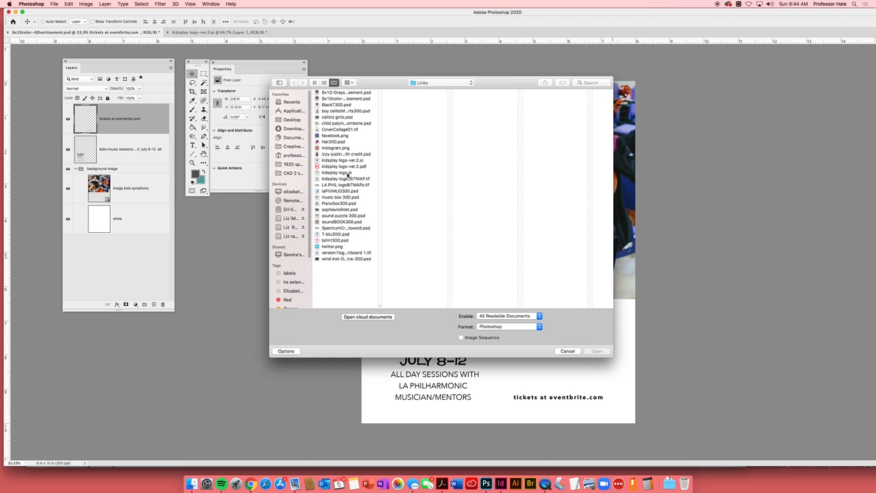
left_click(347, 174)
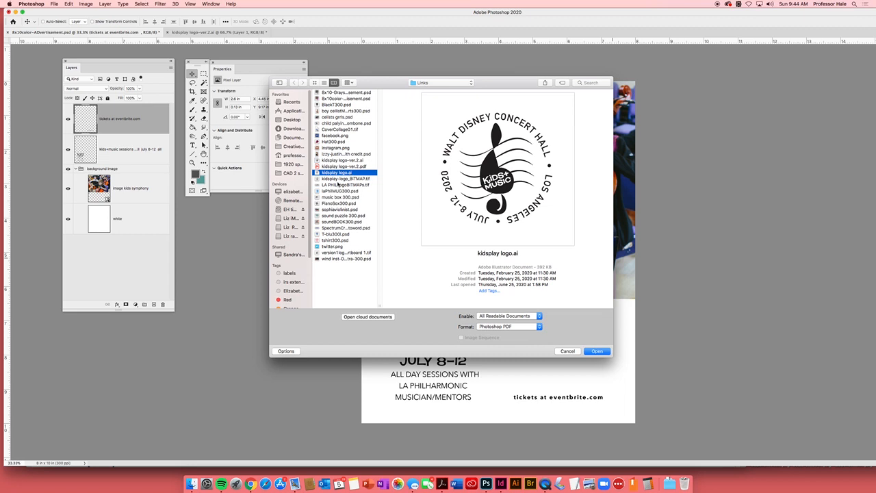
left_click(342, 180)
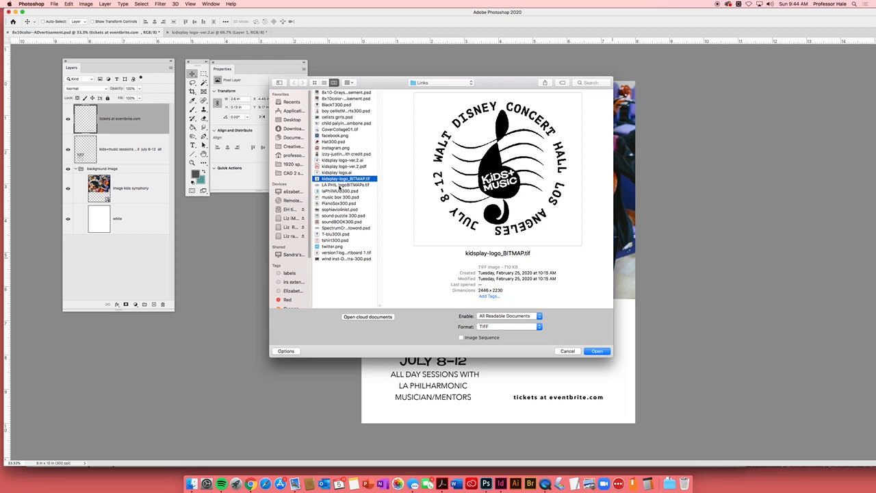
left_click(342, 185)
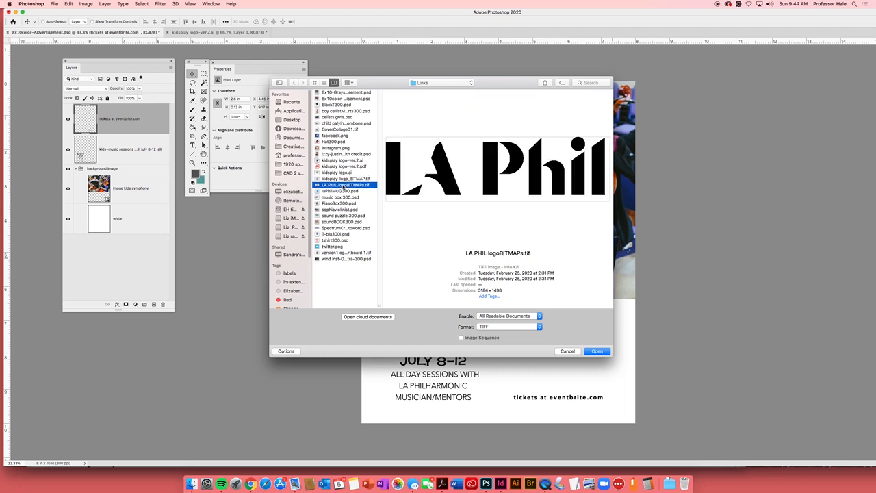
left_click(344, 179)
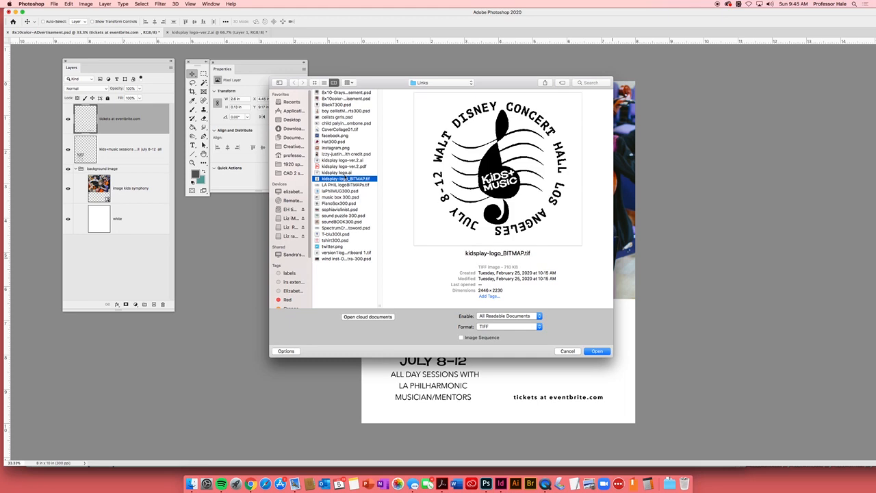
left_click(346, 173)
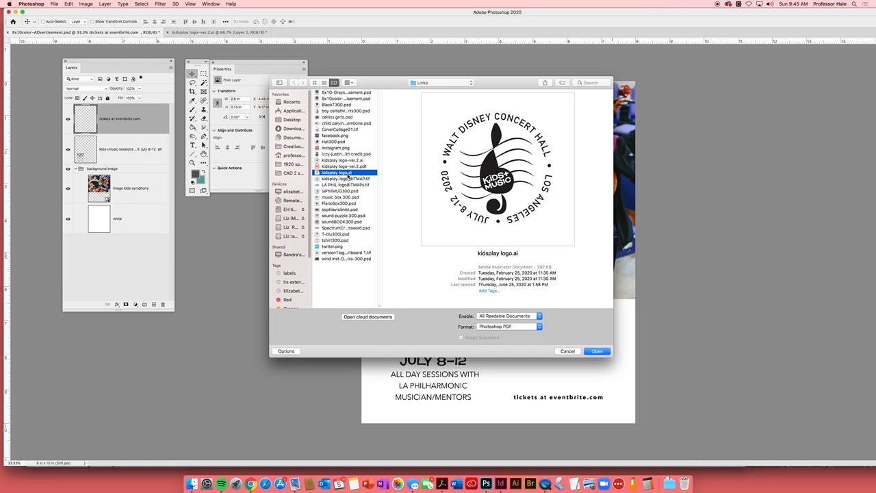
left_click(601, 353)
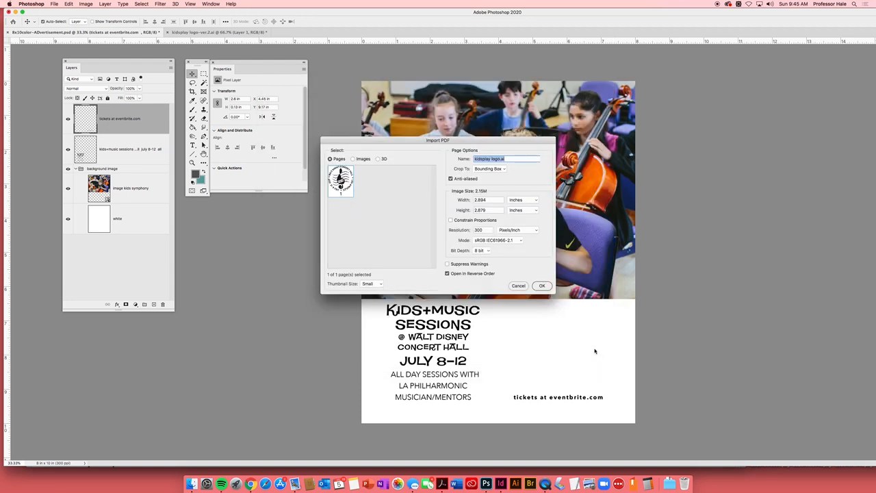
- Import the logo page cropped to its Bounding Box at a resolution of 1200 pixels/inch
left_click_drag(492, 144, 495, 125)
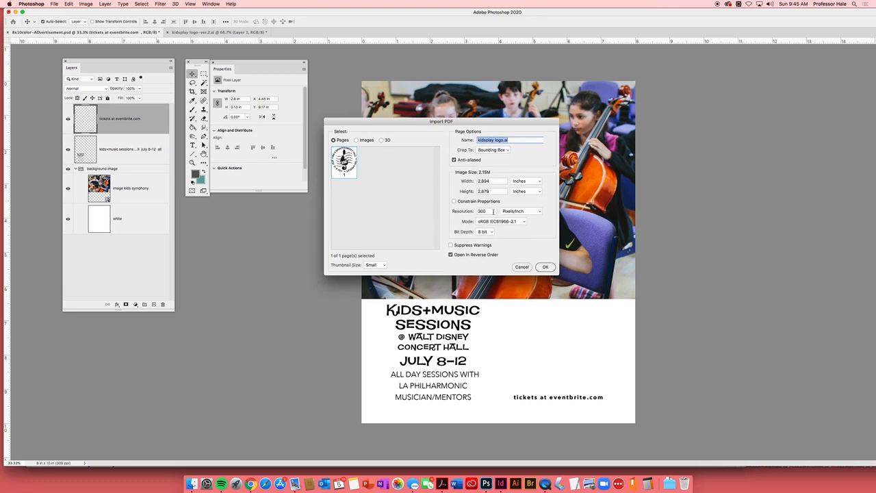
double_click(491, 211)
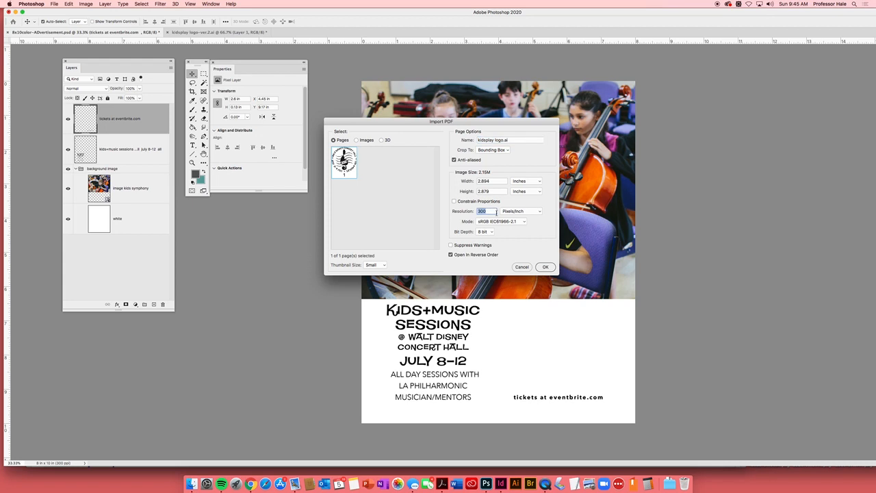
type("1200")
left_click(504, 152)
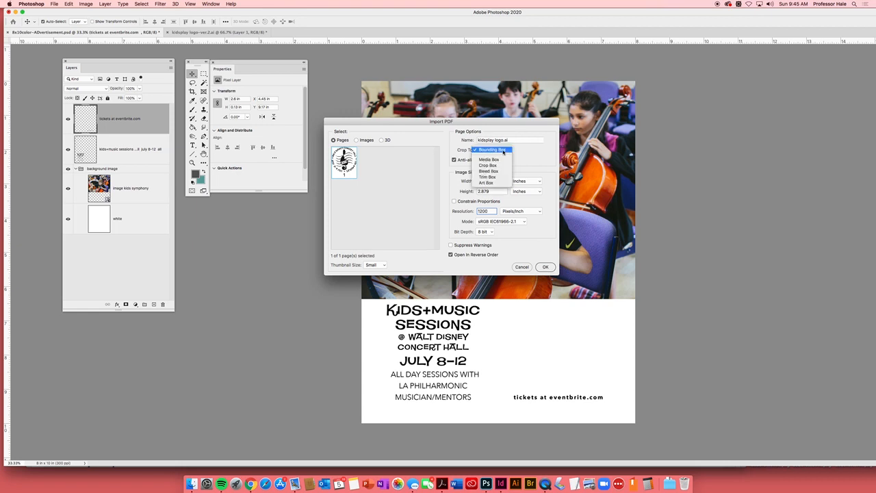
left_click(505, 150)
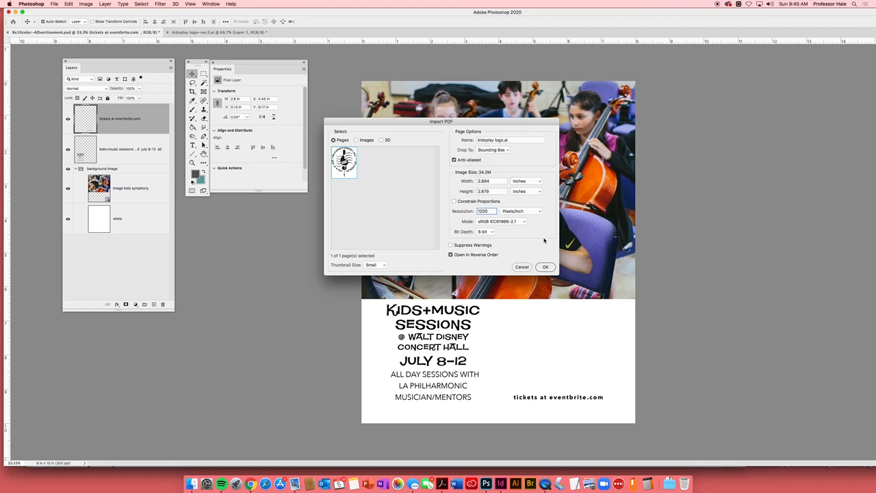
left_click(548, 267)
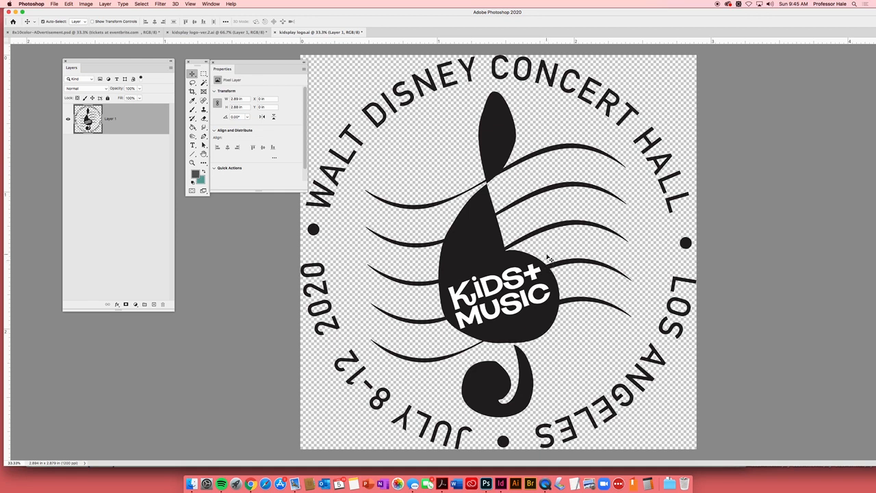
- Copy the entire logo and paste it into the 8x10 color advertisement document above the text layers
key("super+a")
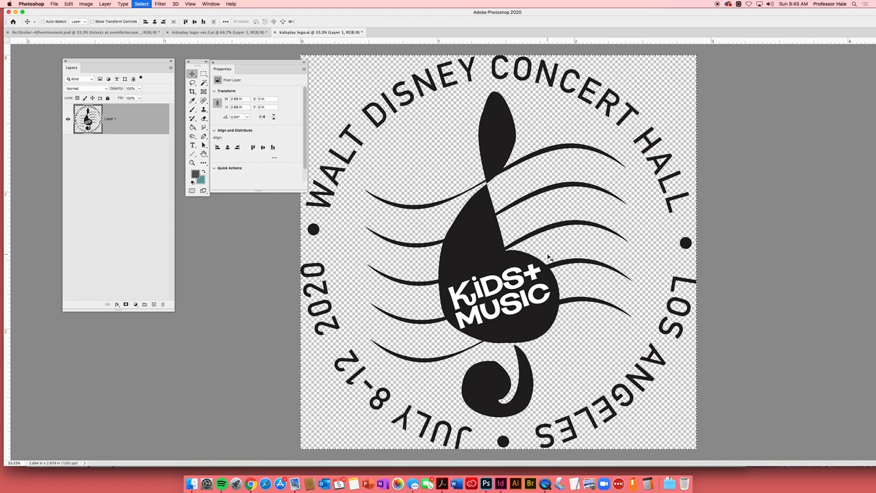
key("super+c")
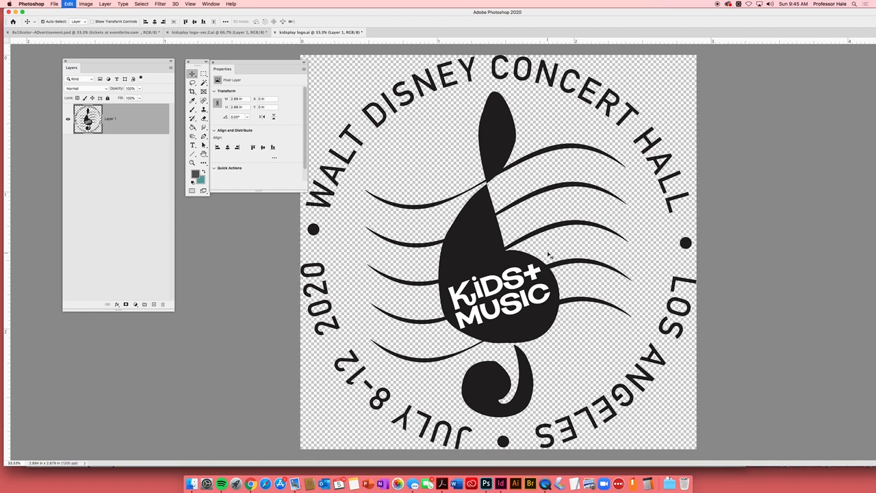
left_click(137, 32)
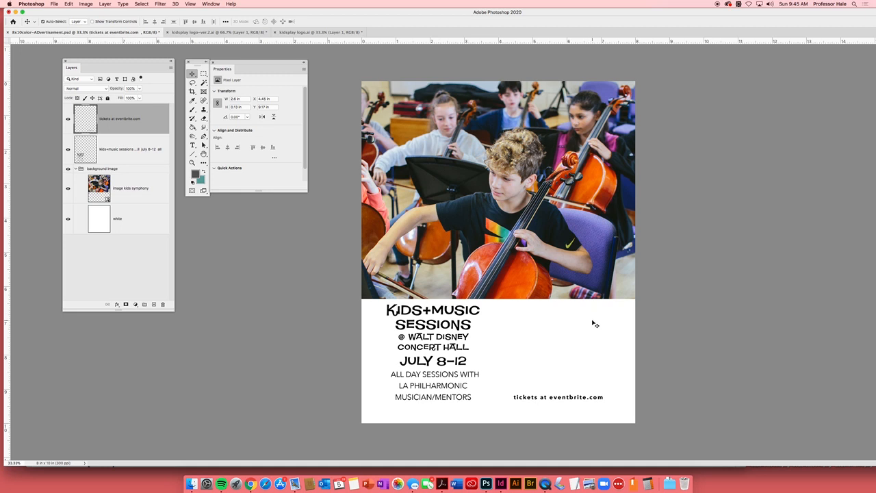
key("super+v")
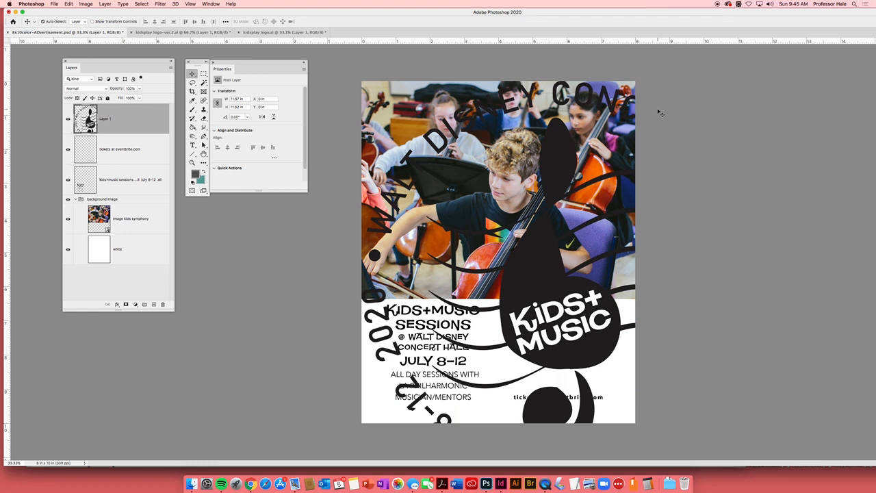
- Scale the pasted logo proportionally to about 20.7% and place it in the white area directly above the tickets line
key("super+t")
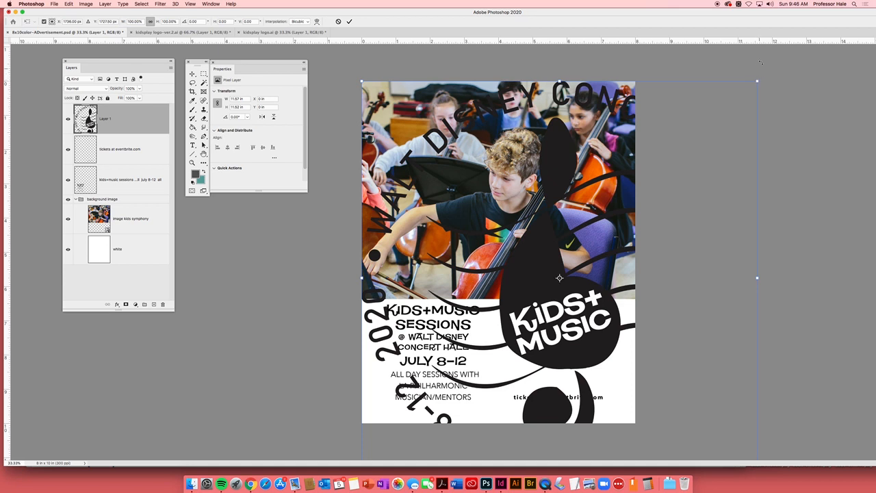
key("super+minus")
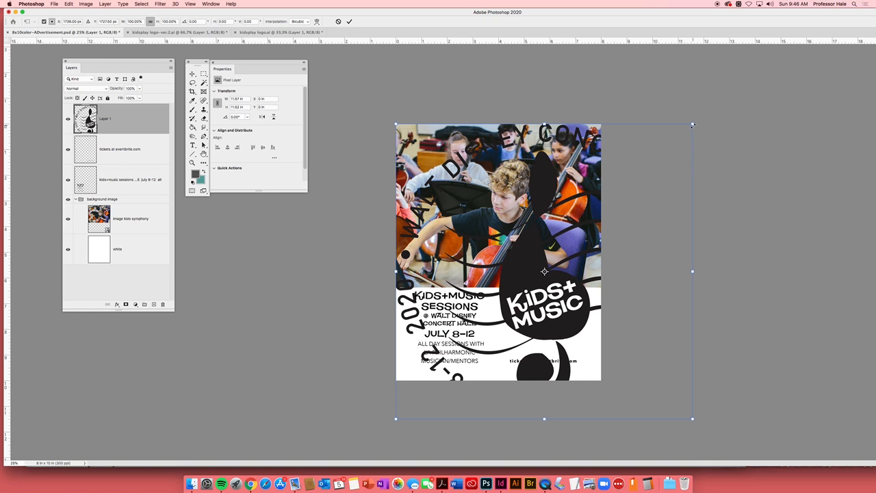
left_click_drag(693, 124, 556, 306)
left_click_drag(523, 335, 538, 321)
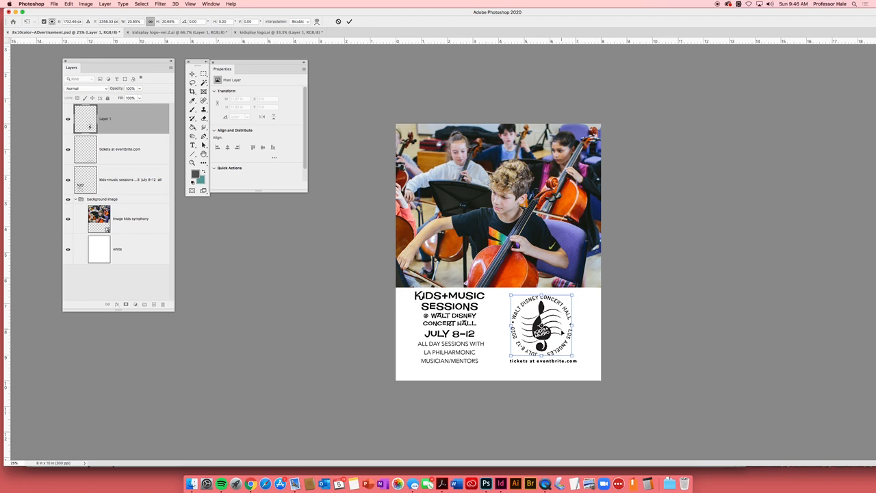
left_click_drag(543, 330, 545, 330)
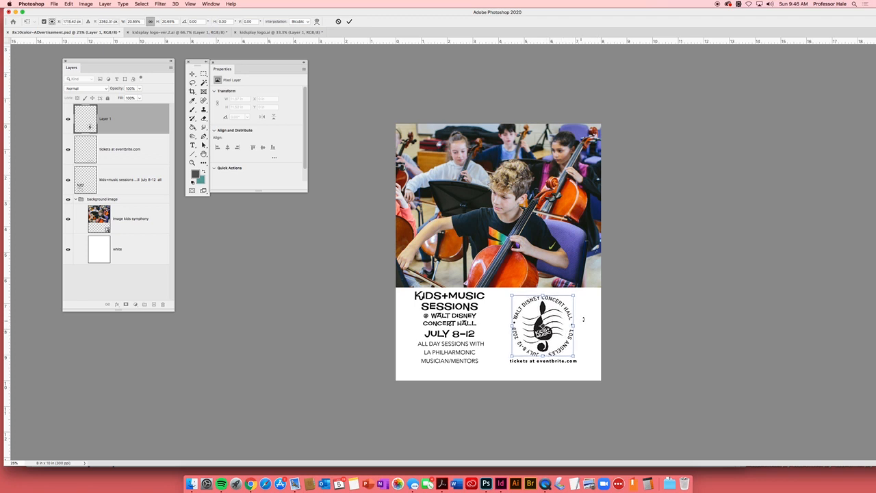
left_click_drag(597, 322, 609, 291)
key("Return")
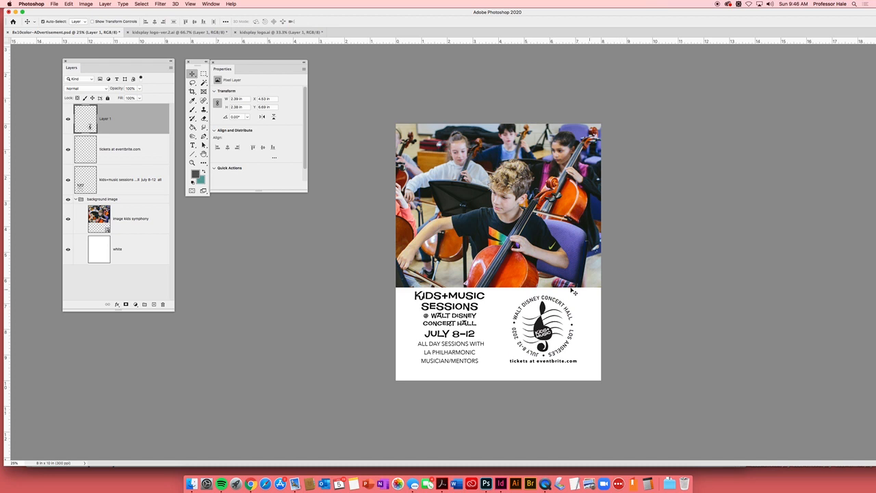
- Rename the pasted logo's layer as LOGO
double_click(105, 121)
type("LOGO")
left_click(545, 327)
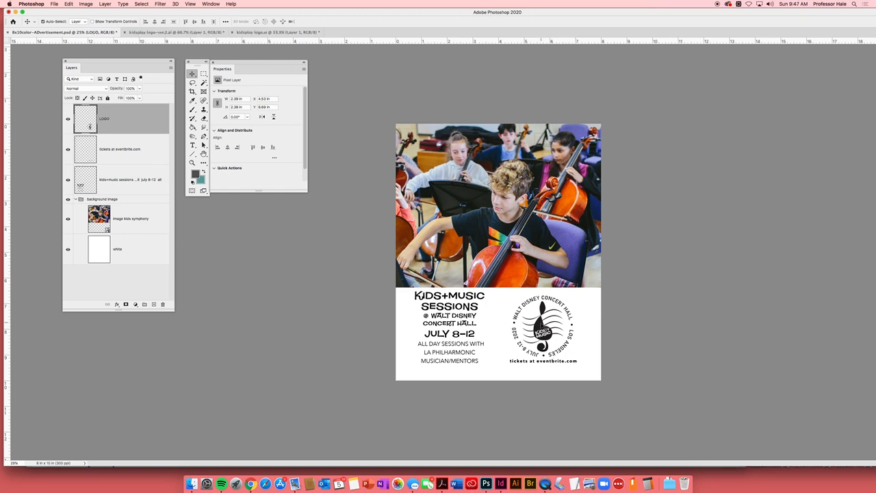
- Try moving the logo slightly up and to the left, undo the move, and deselect the layer
left_click_drag(545, 328, 542, 325)
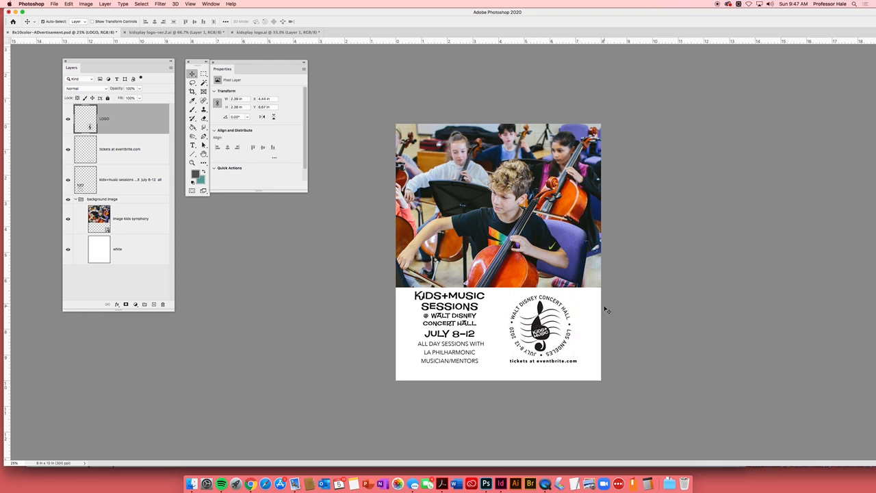
key("super+z")
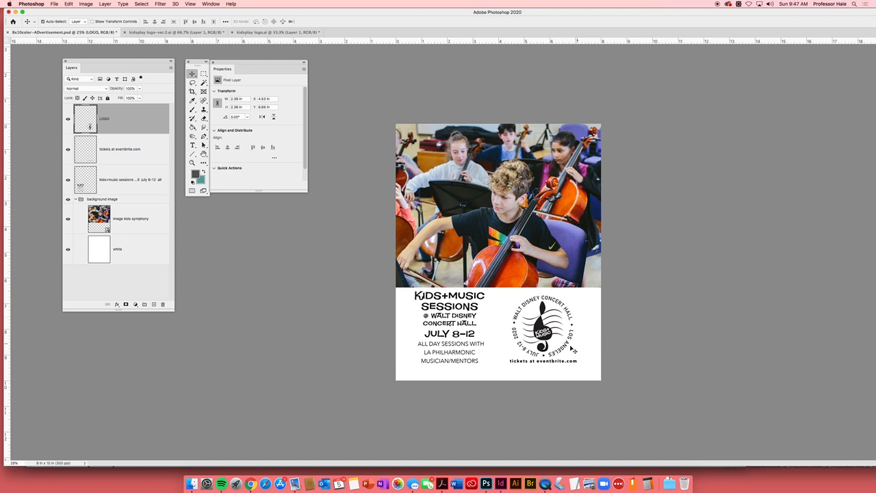
left_click_drag(550, 336, 549, 336)
left_click(662, 325)
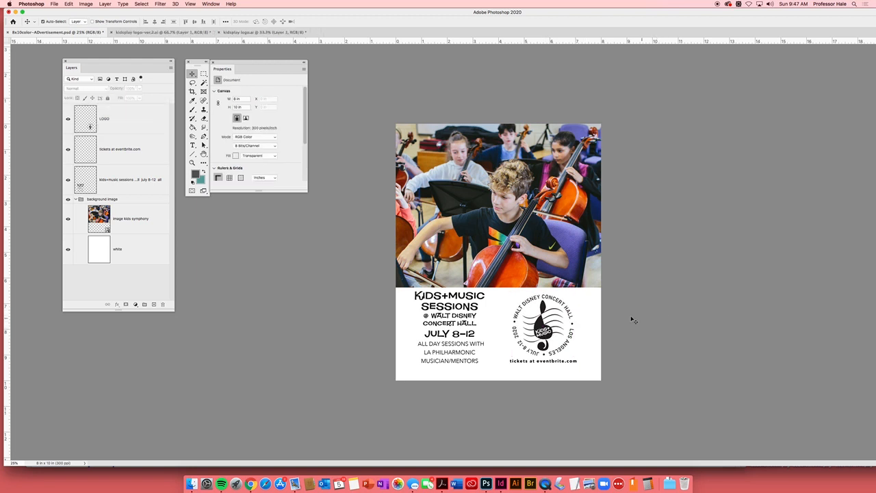
- Group the LOGO layer and both text layers as "type + logo", and collapse the background image group
left_click(122, 184)
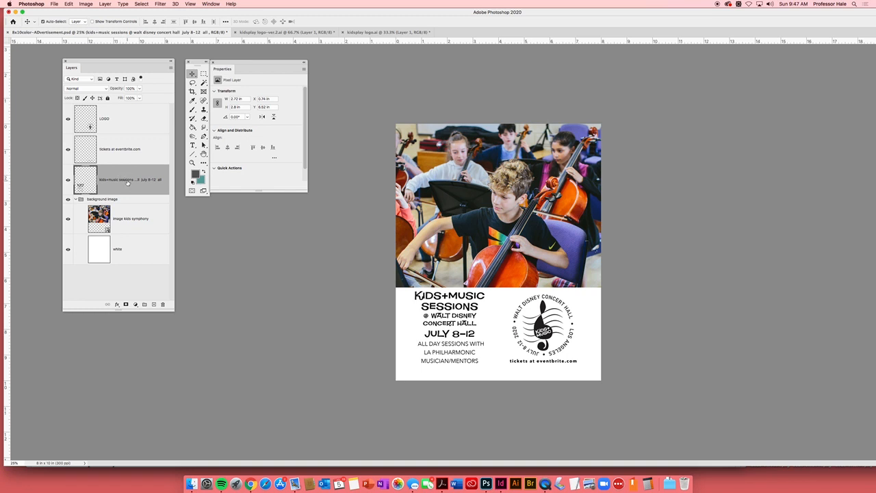
left_click(139, 151, "shift")
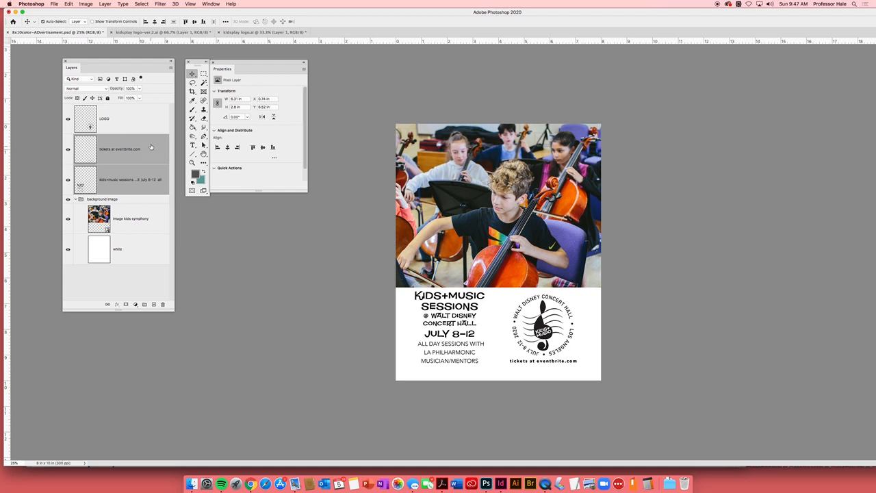
left_click(149, 127, "shift")
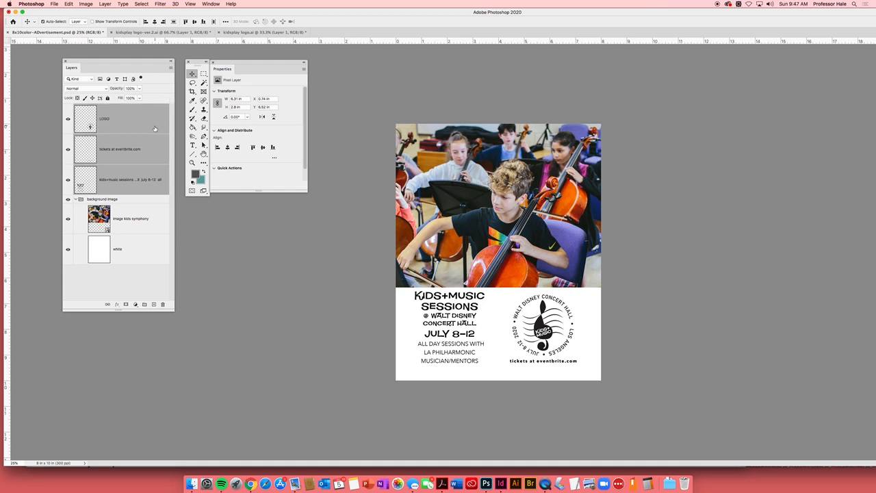
right_click(152, 125)
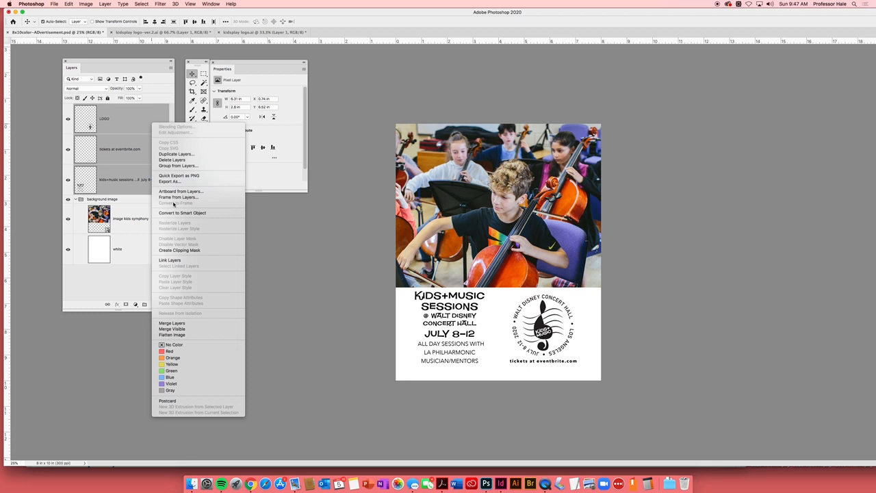
left_click(172, 165)
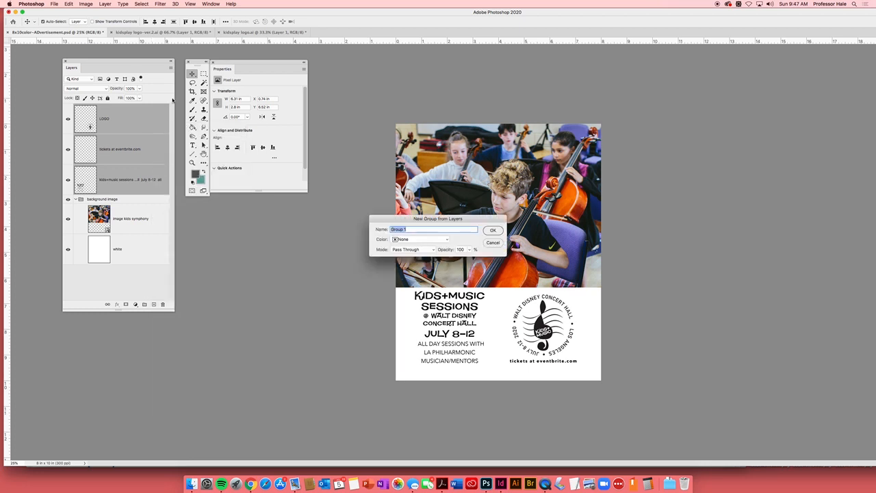
type("yype + logo")
left_click(494, 230)
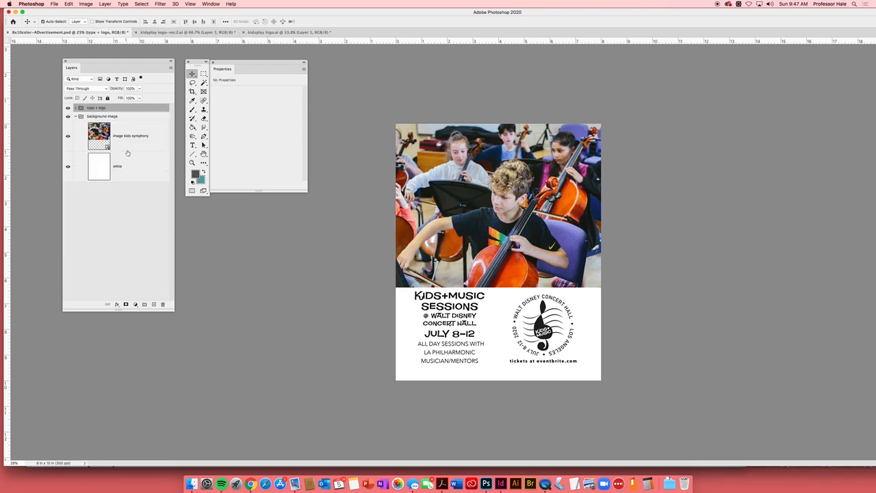
left_click(76, 117)
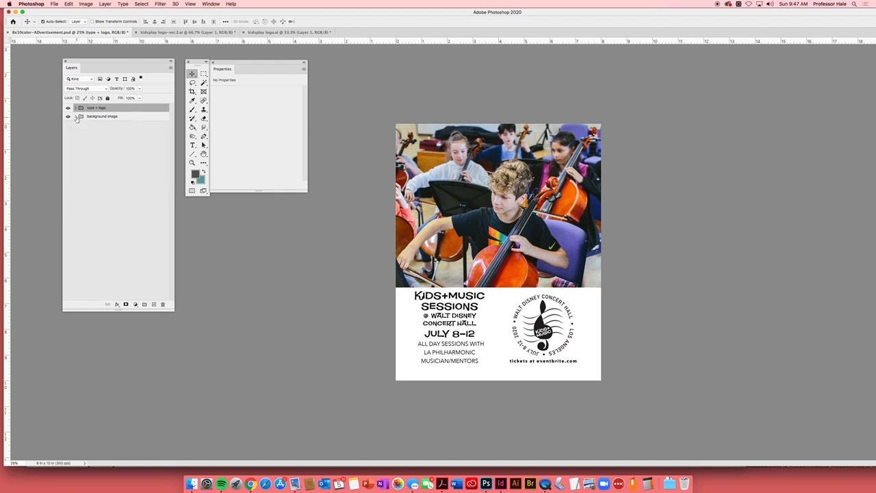
left_click(299, 373)
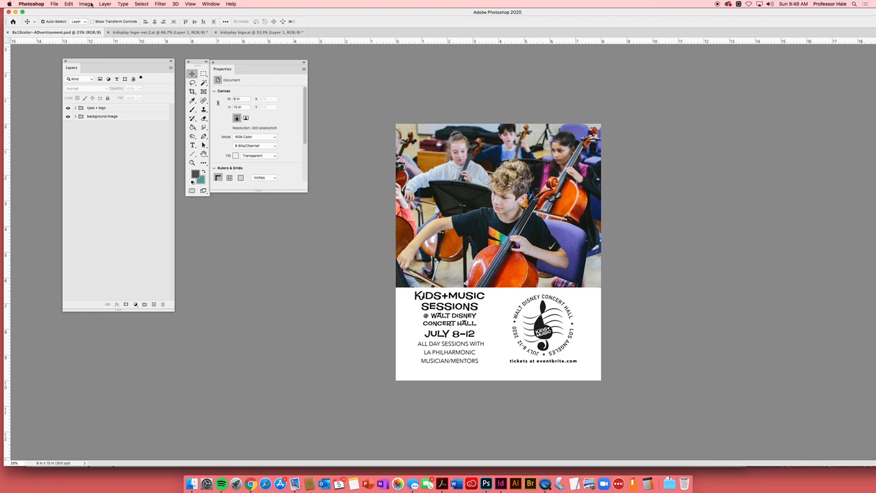
- Duplicate the color advertisement document under the suggested name, without merging its layers
left_click(87, 4)
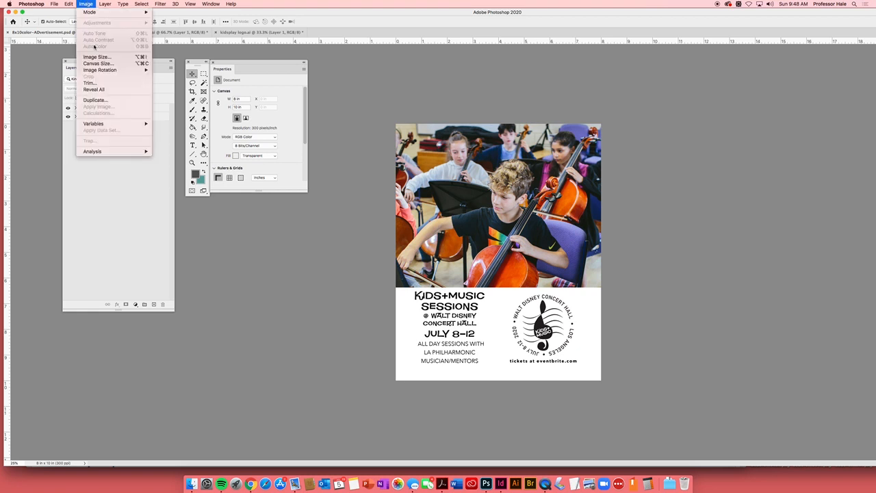
left_click(104, 100)
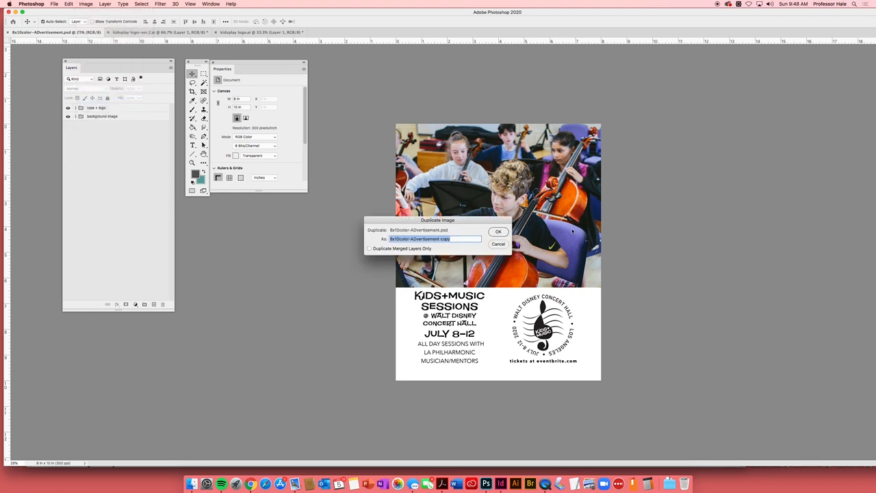
left_click(499, 232)
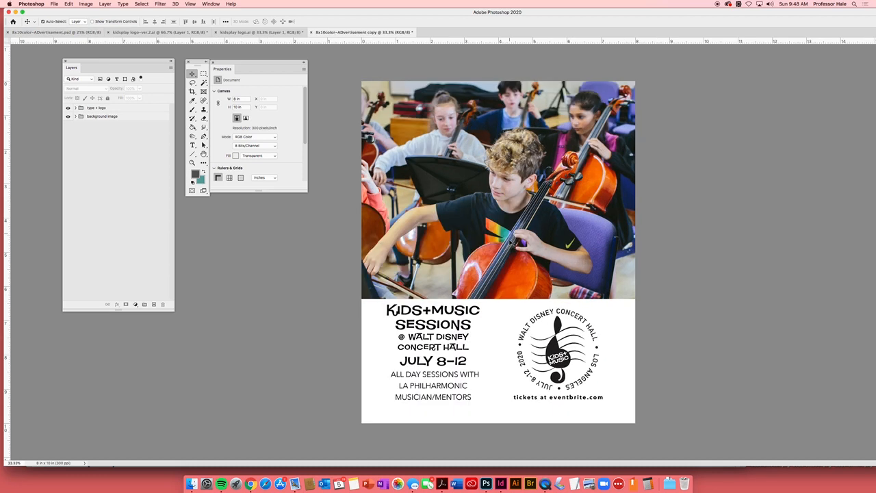
- Close kidsplay logo.ai and kidsplay logo-ver.2.ai without saving changes
left_click(216, 32)
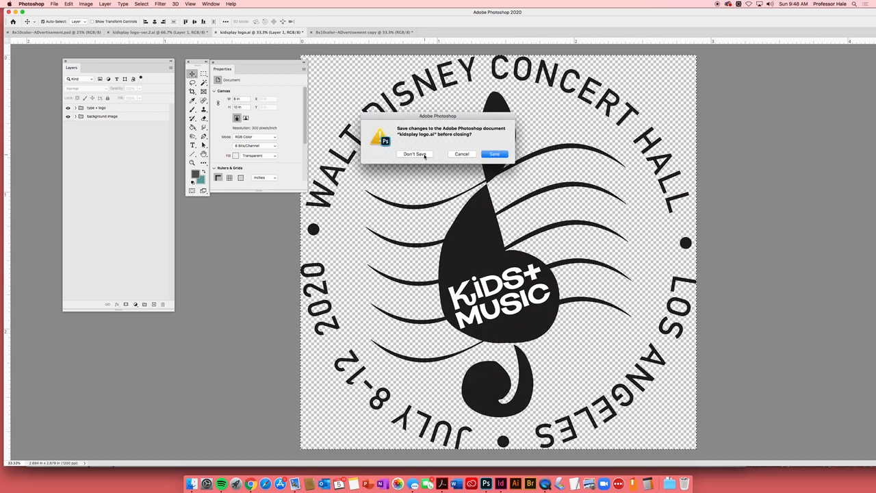
left_click(424, 155)
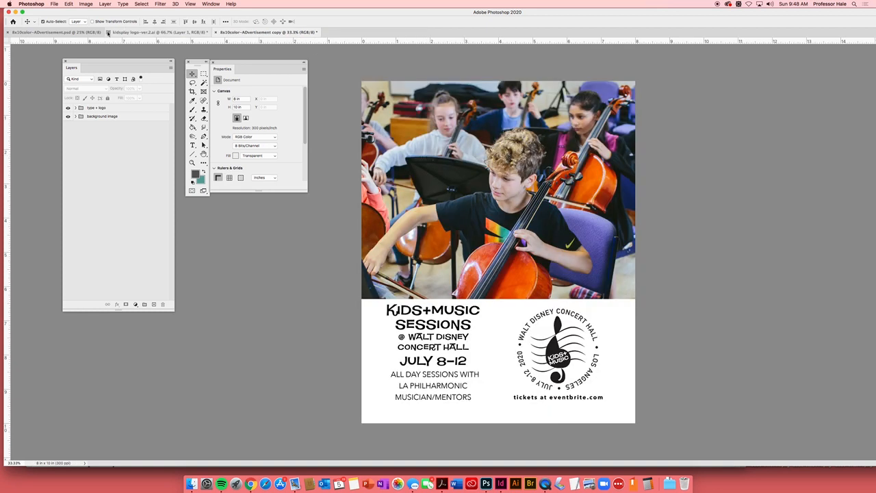
left_click(108, 32)
left_click(416, 156)
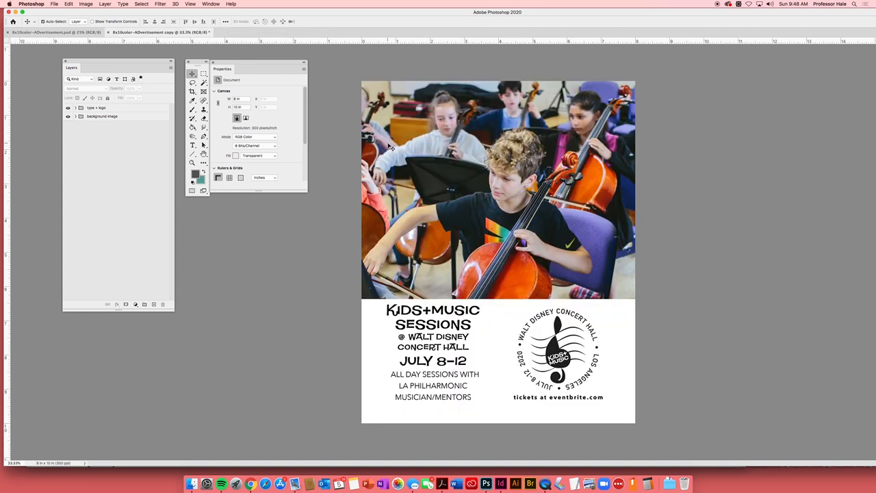
- Convert the duplicated advertisement to Grayscale mode, merging its layers
left_click(82, 32)
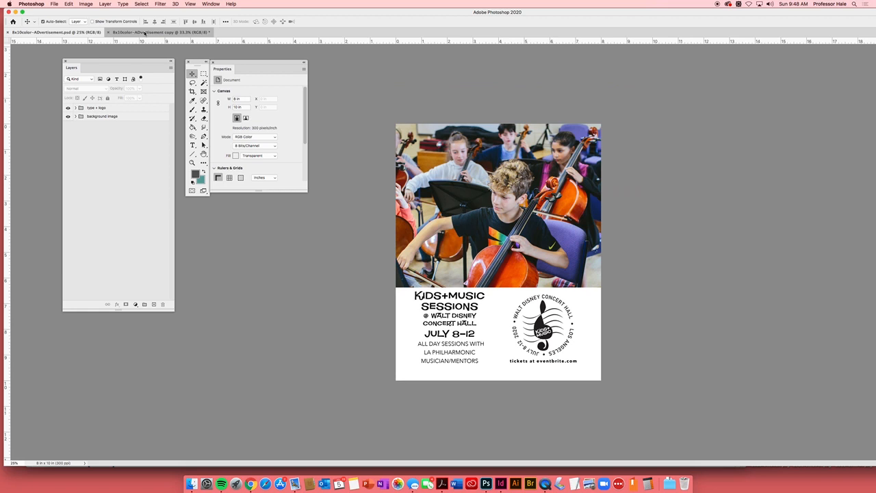
left_click(137, 32)
left_click(86, 32)
left_click(143, 32)
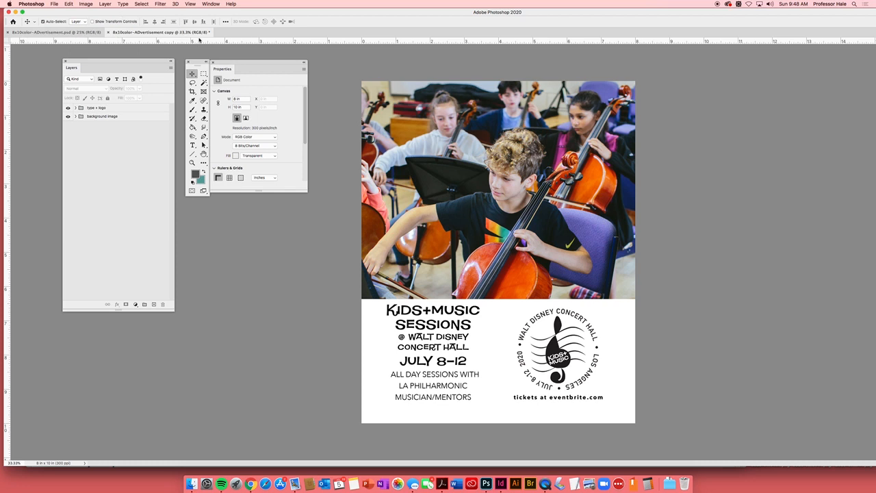
left_click(86, 5)
mouse_move(92, 12)
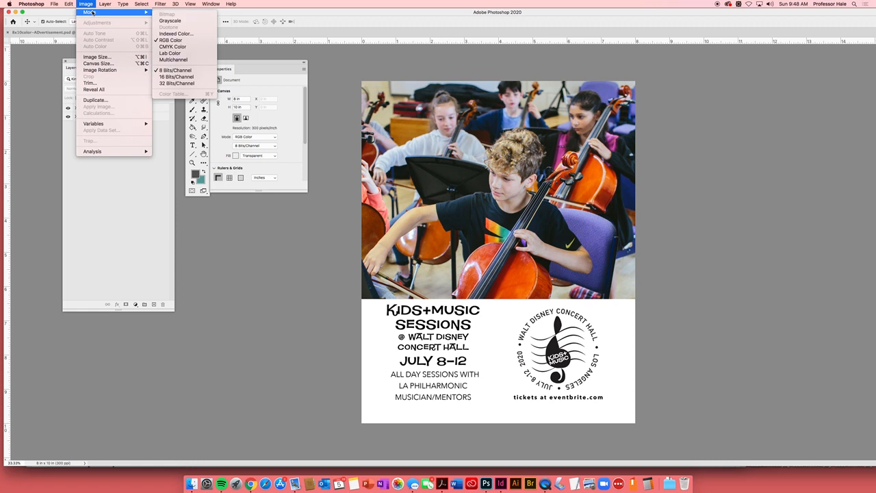
left_click(170, 20)
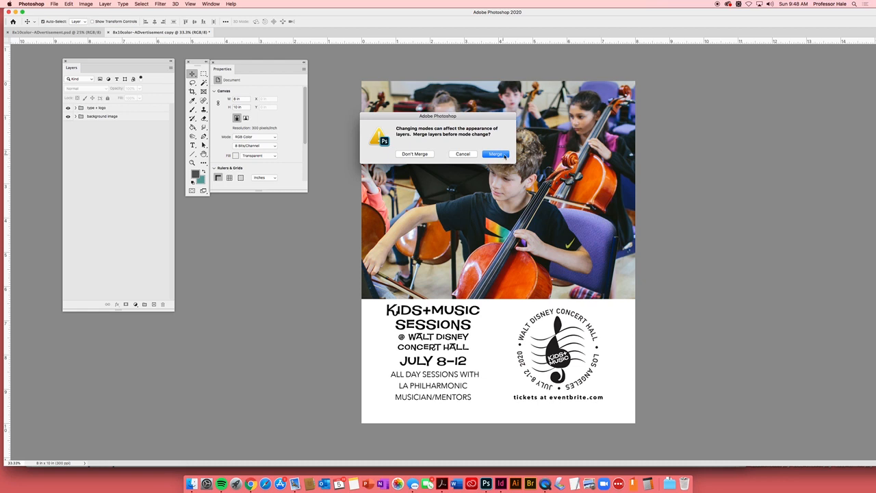
left_click(496, 154)
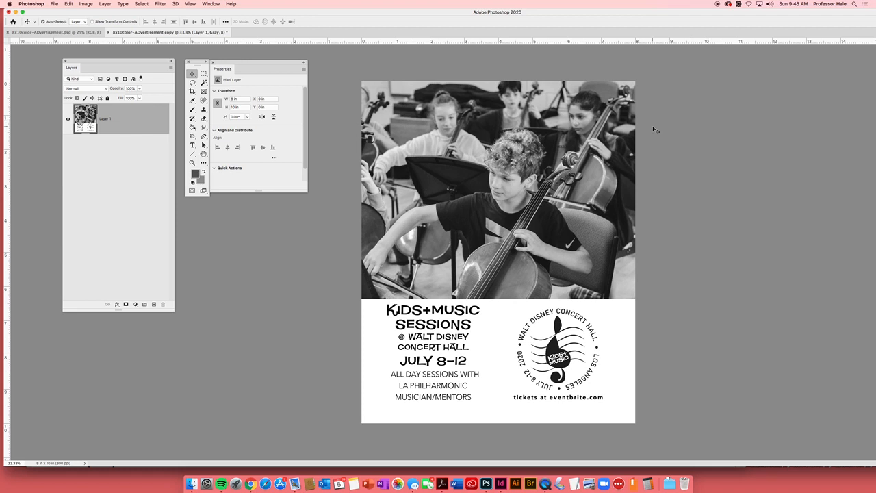
- Save the grayscale copy in the Links folder as 8x10color-ADvertisement BW.psd in Photoshop format with Maximize Compatibility on
left_click(63, 33)
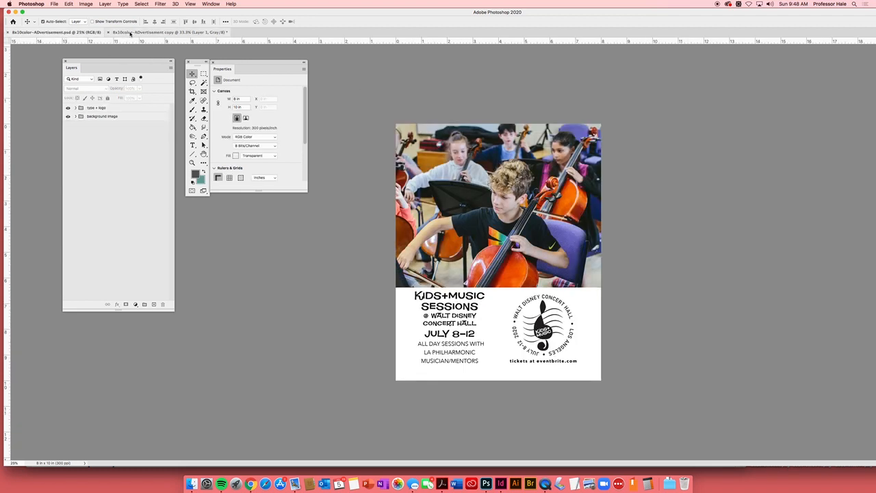
left_click(131, 33)
left_click(53, 4)
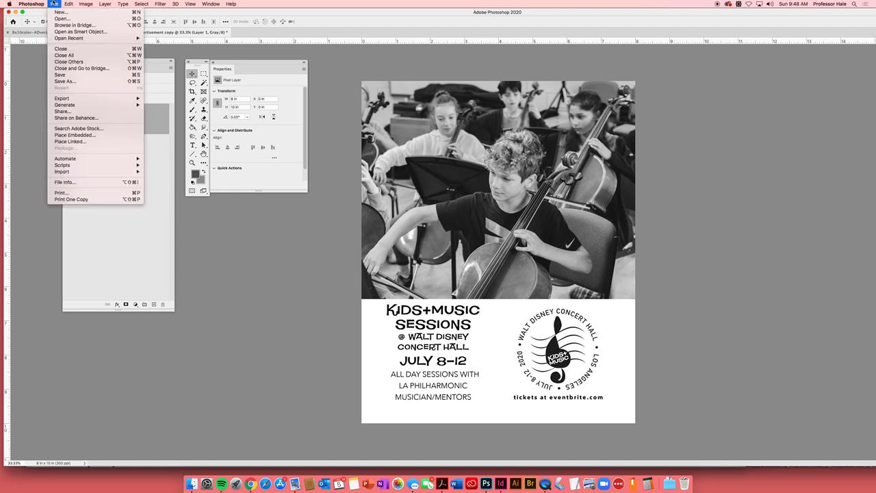
left_click(81, 81)
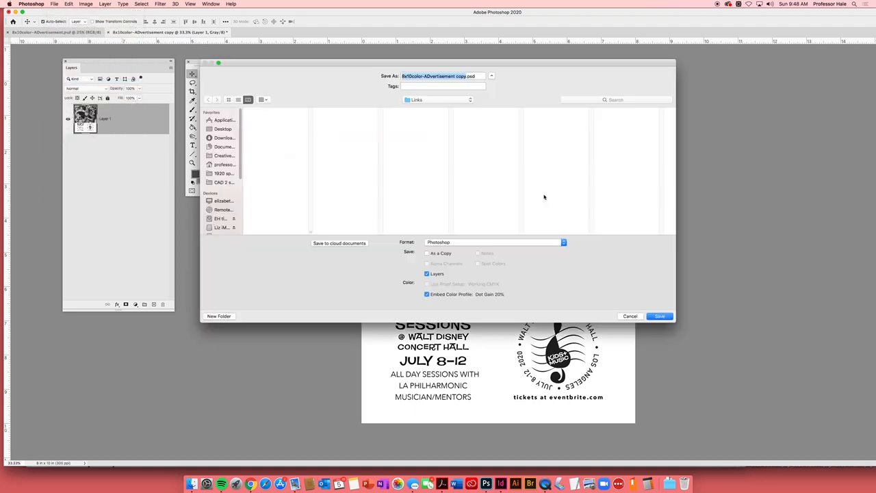
left_click(465, 76)
left_click_drag(466, 76, 457, 76)
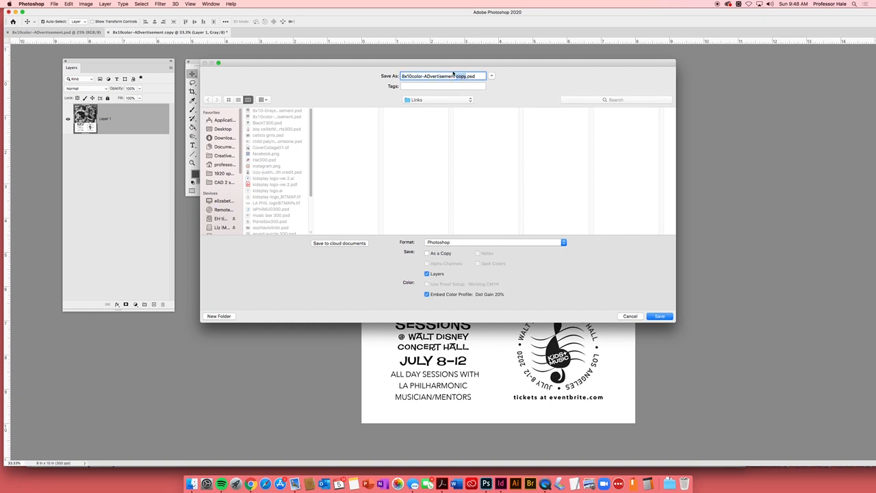
type("B/W")
key("BackSpace")
key("BackSpace")
key("BackSpace")
type("BW")
left_click(660, 317)
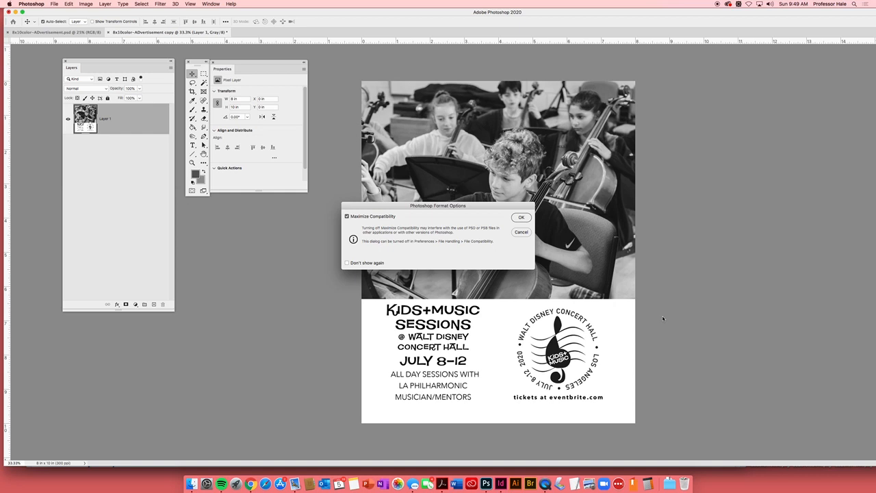
left_click(522, 218)
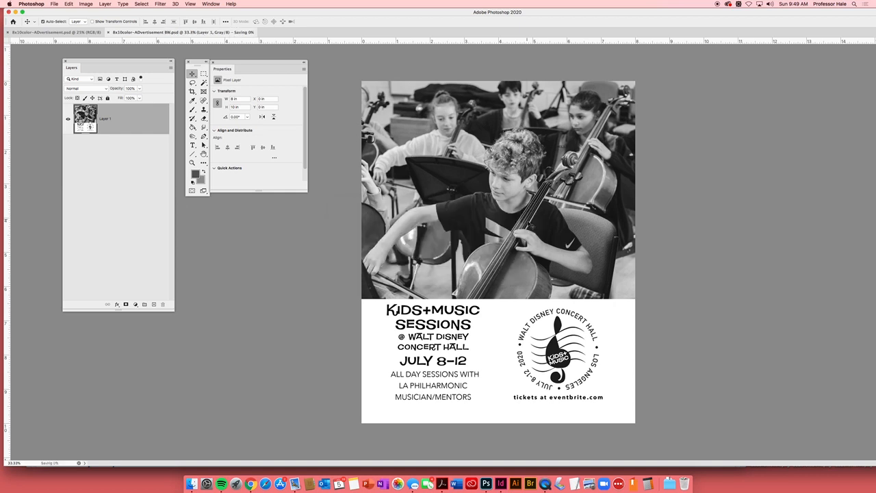
- Switch to InDesign and place 8x10color-ADvertisement.psd from the Links folder at full size near the print ads page's upper-left margin corner
left_click(501, 484)
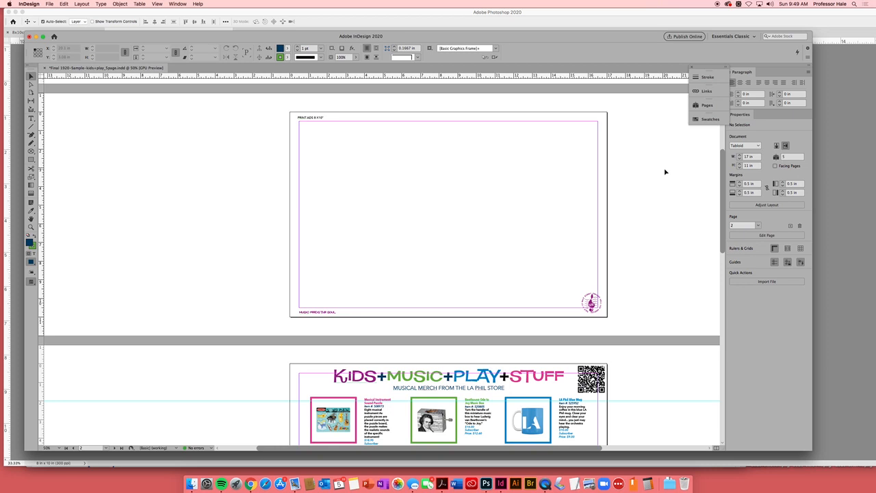
key("super+d")
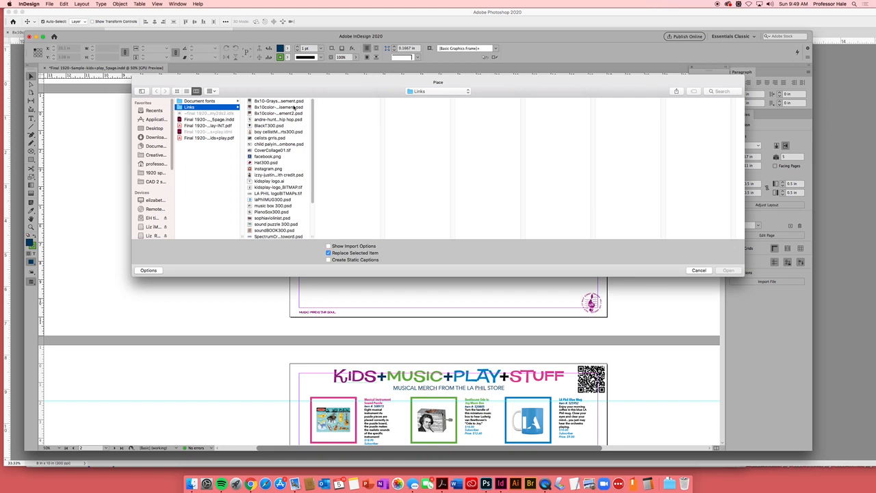
left_click(264, 101)
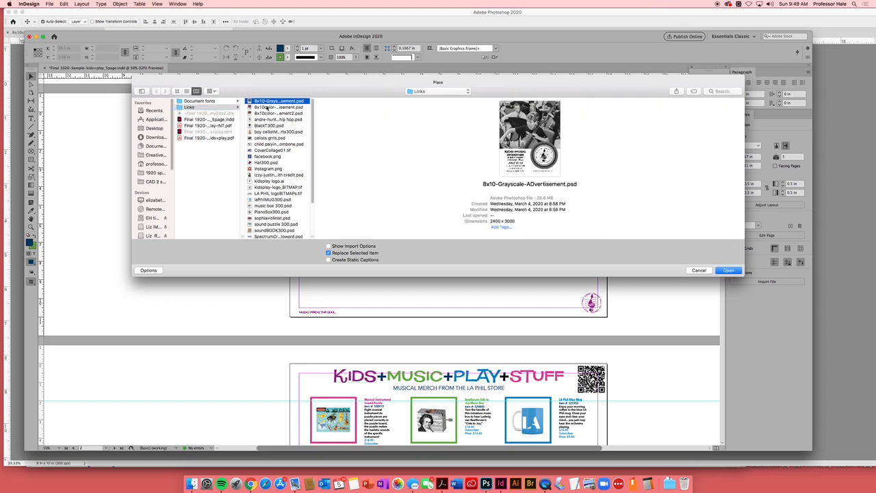
left_click(268, 114)
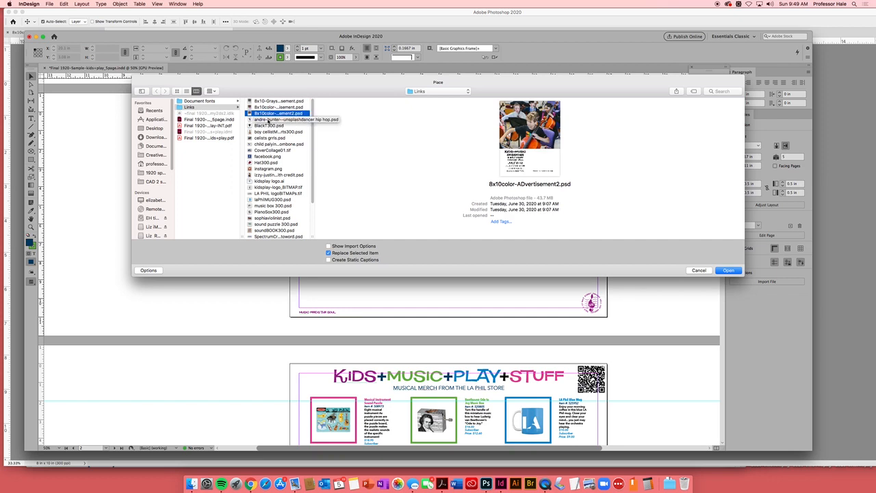
left_click(267, 120)
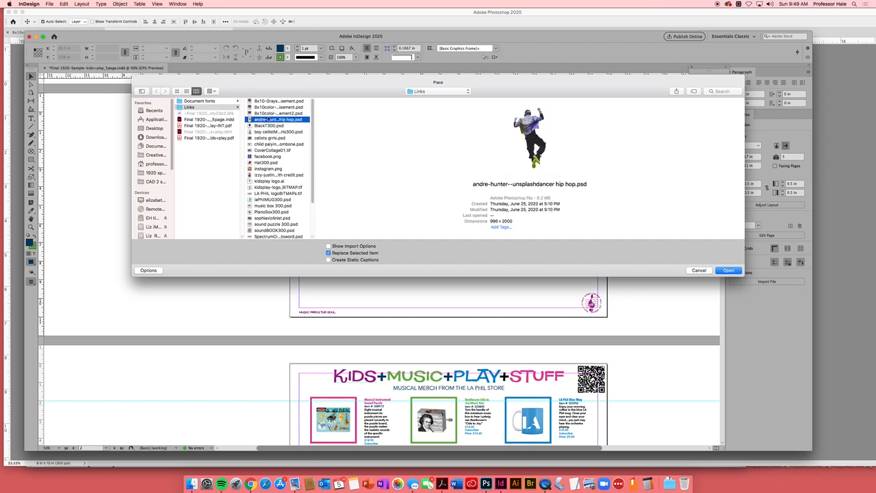
left_click(267, 114)
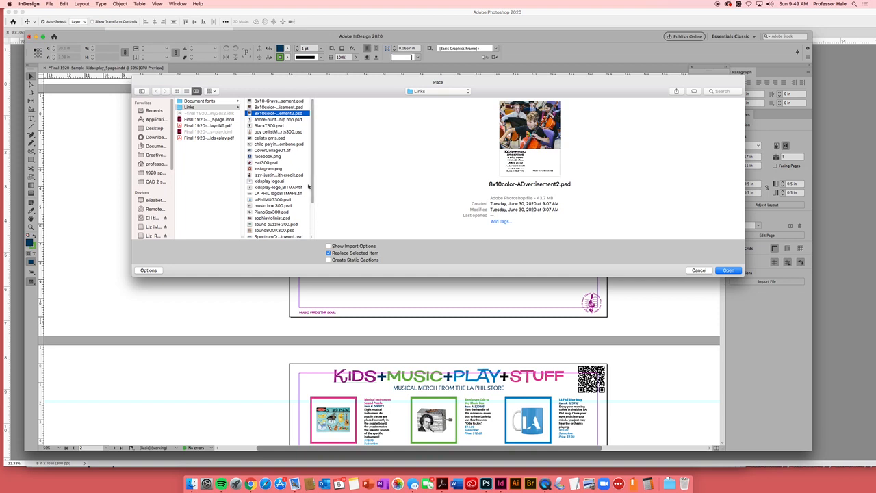
left_click(300, 108)
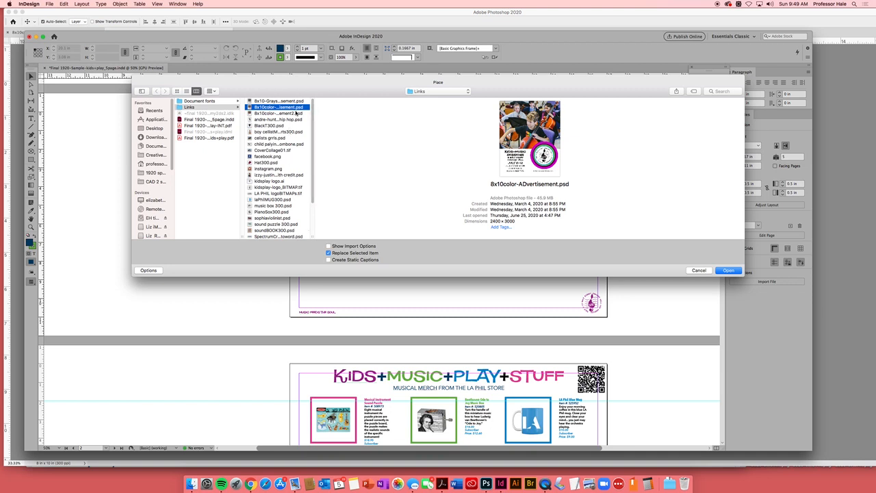
left_click(727, 271)
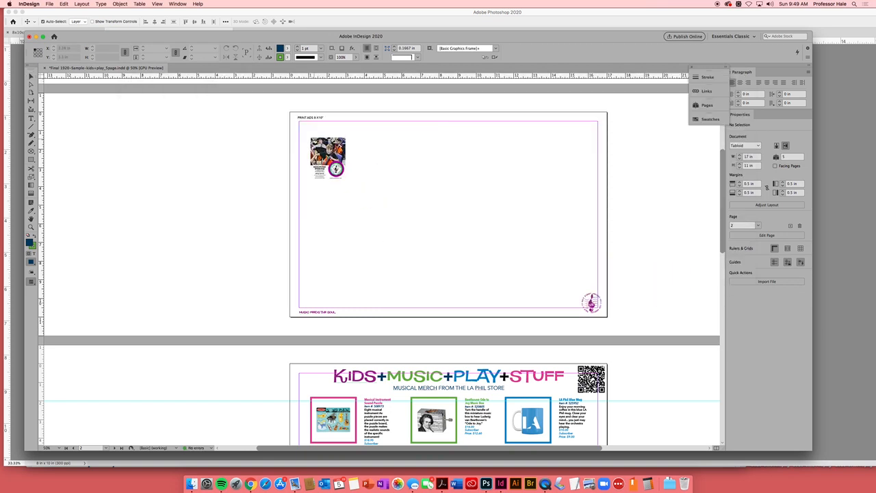
left_click_drag(307, 129, 460, 270)
key("ctrl+z")
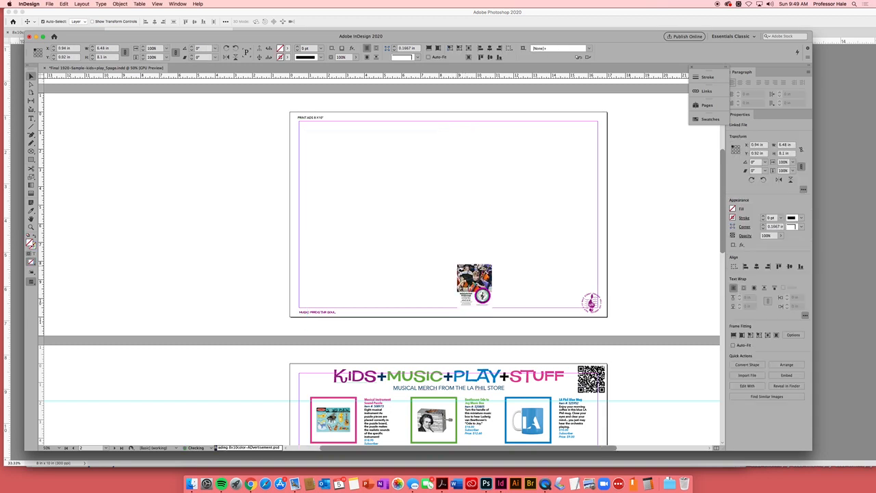
left_click(305, 128)
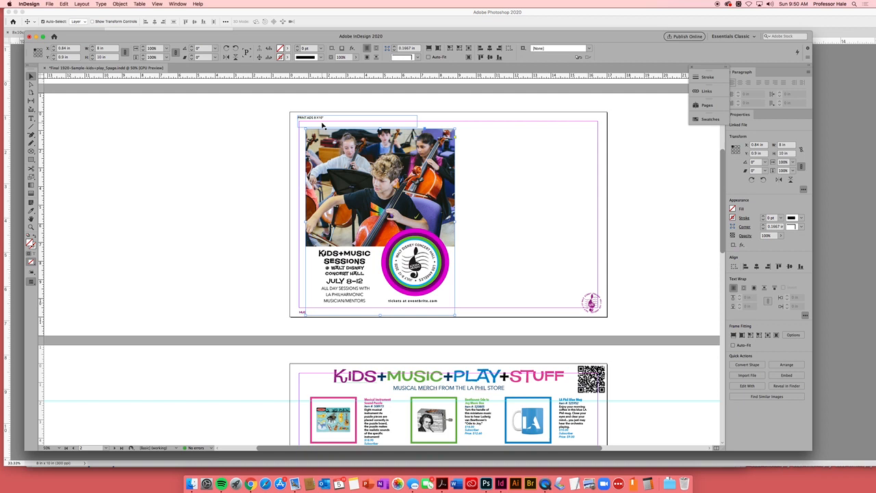
left_click(547, 204)
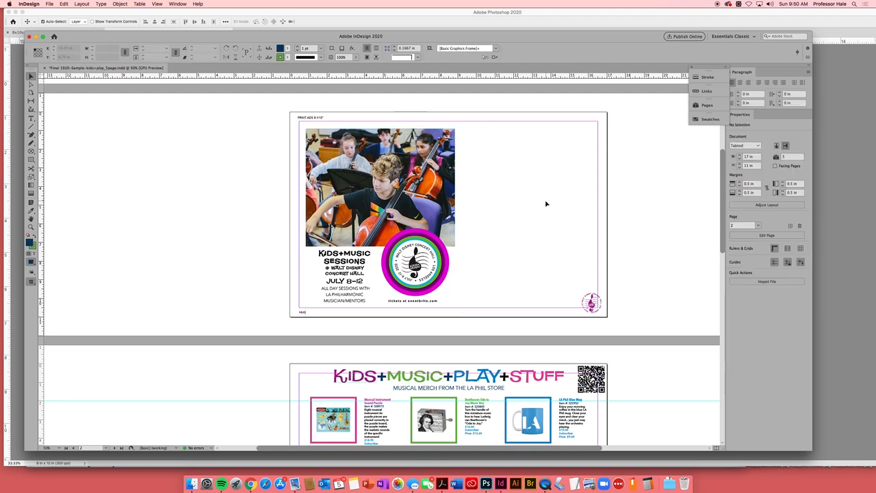
- Place 8x10-Grayscale-ADvertisement.psd from the Links folder at full size beside the color advertisement, with their top edges level
key("super+d")
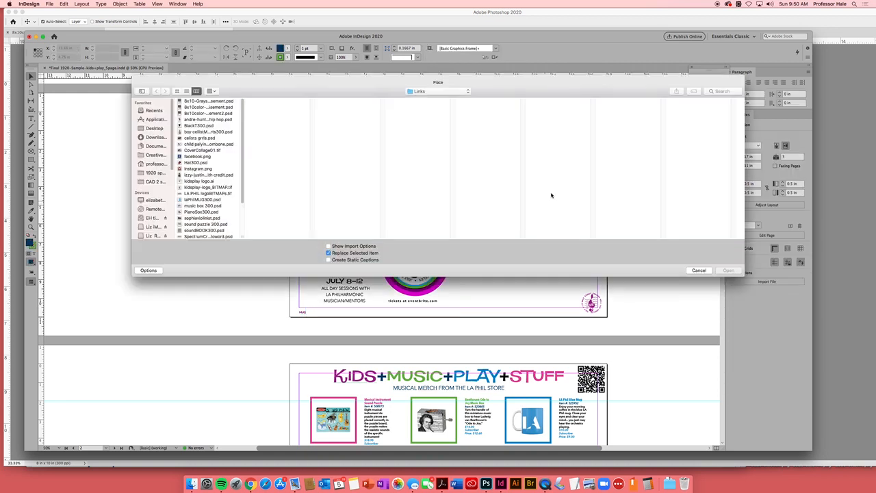
left_click(213, 108)
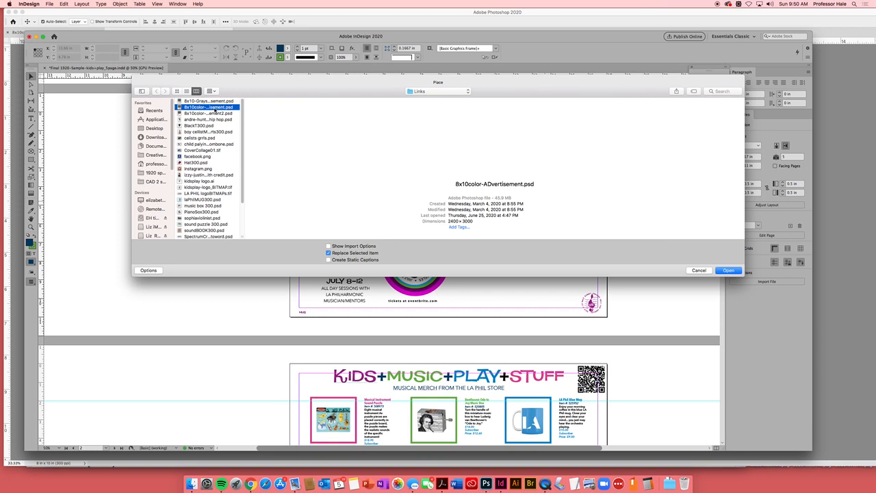
left_click(213, 102)
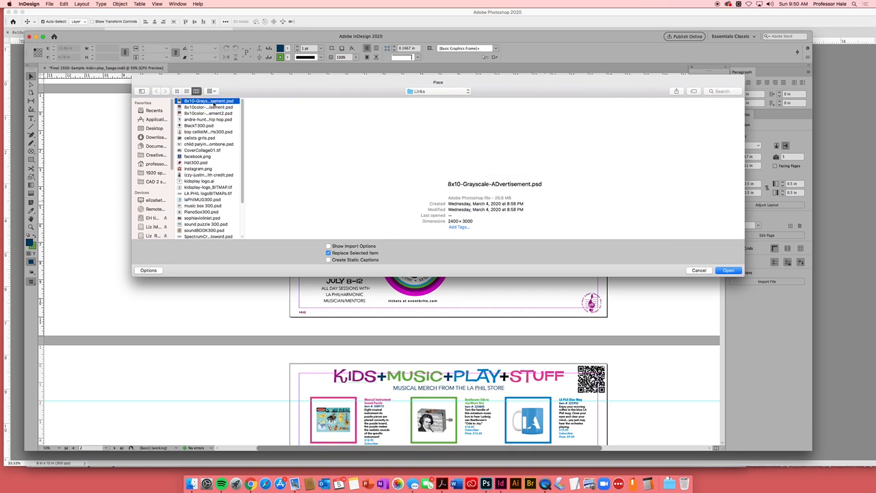
left_click(729, 272)
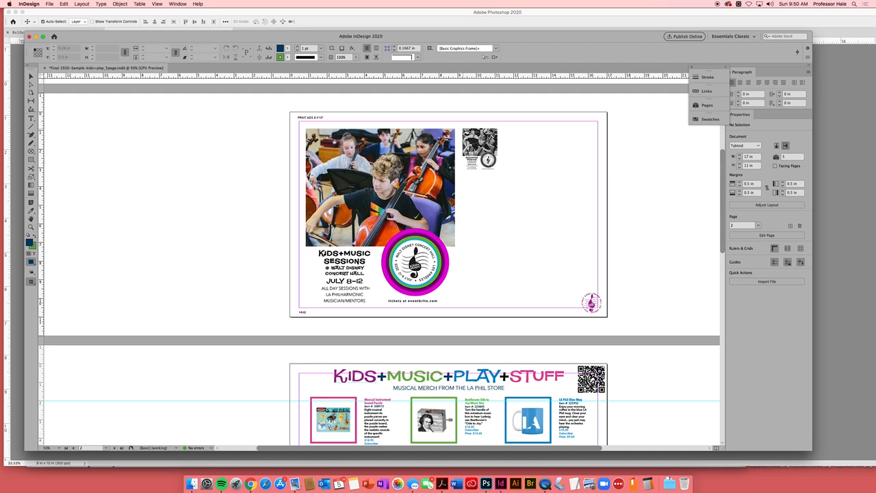
left_click(463, 128)
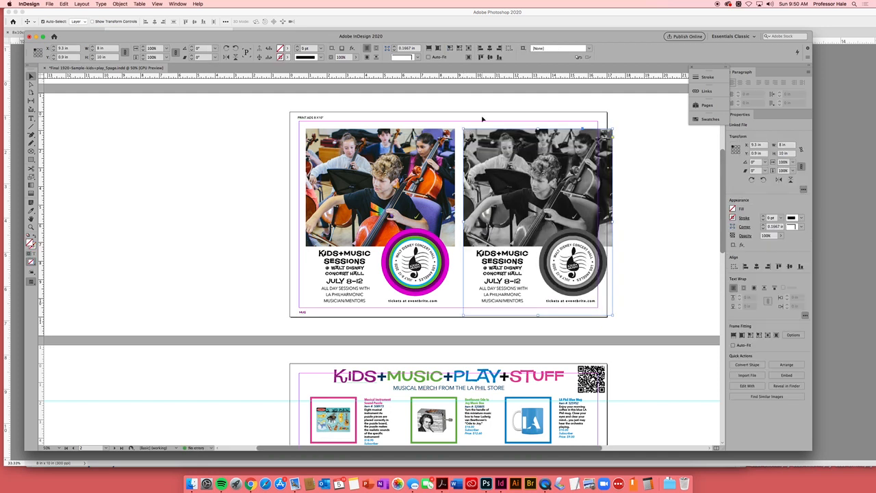
left_click(717, 206)
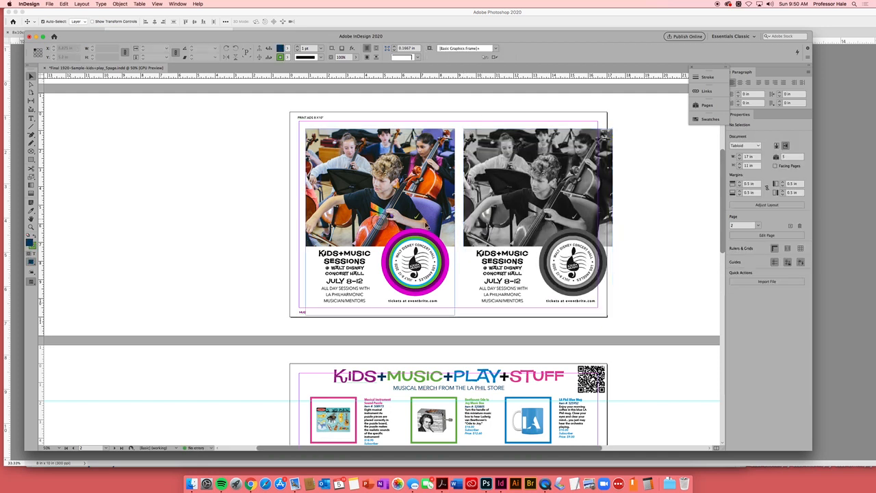
- Give the color advertisement a 2 pt stroke and move it into the upper-left corner of the page margins
left_click(440, 224)
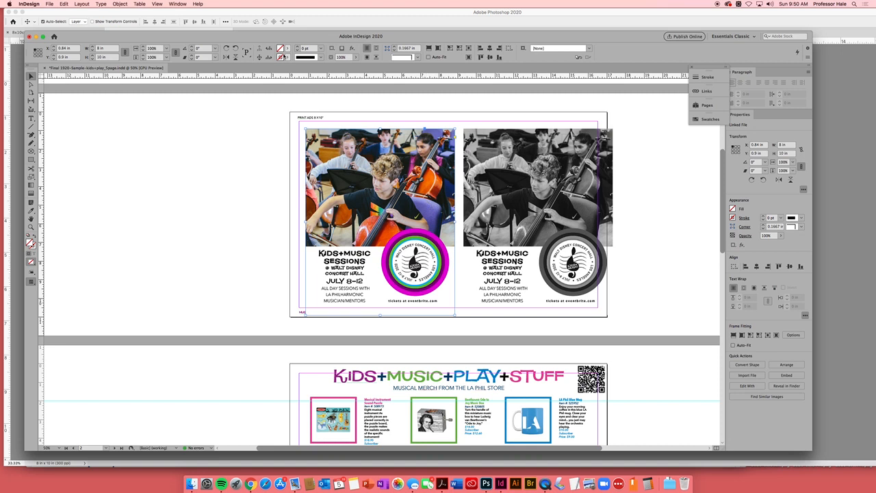
left_click(321, 49)
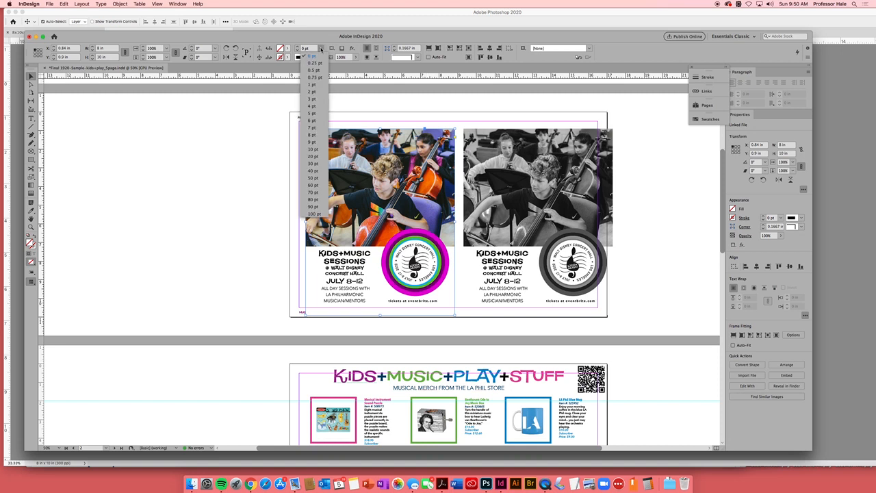
left_click(316, 100)
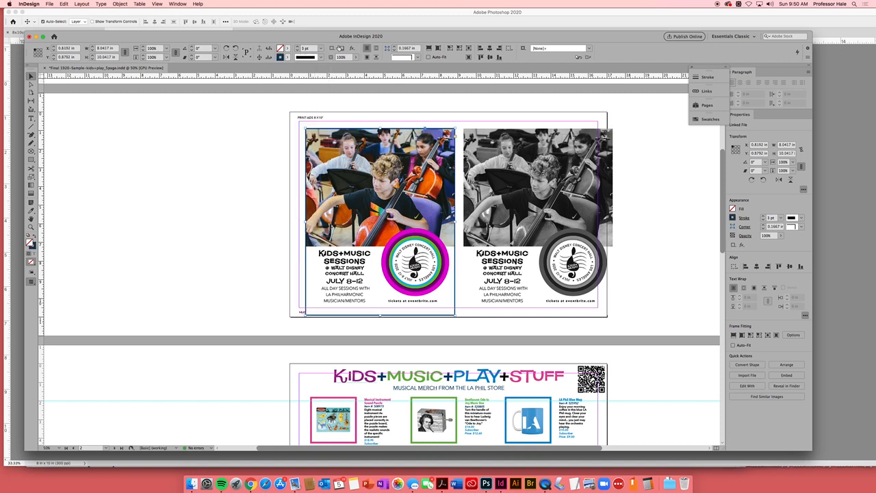
left_click(321, 48)
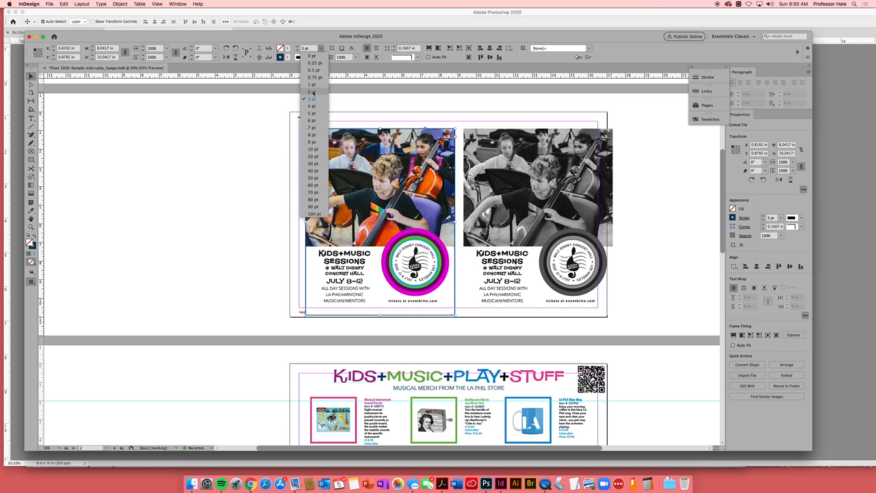
left_click(313, 92)
left_click(166, 239)
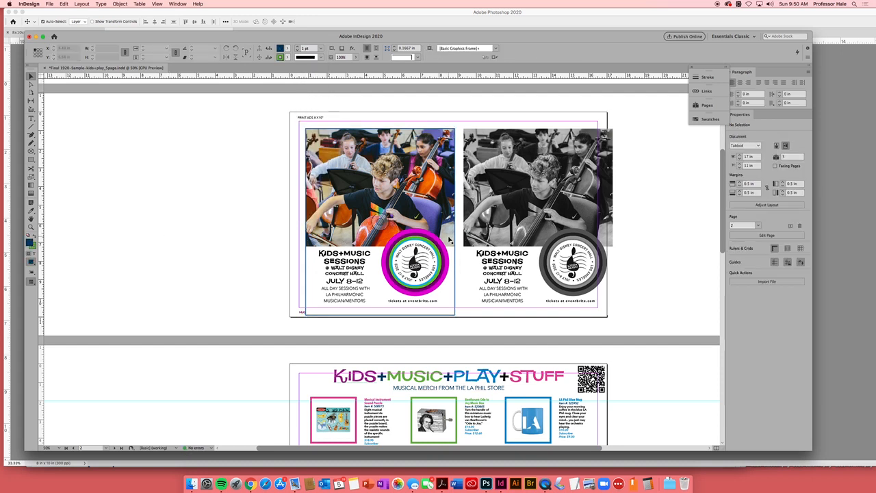
left_click_drag(449, 241, 441, 232)
- Give the grayscale advertisement a 2 pt stroke and move it against the color advertisement's right edge, within the right page margin
left_click(528, 240)
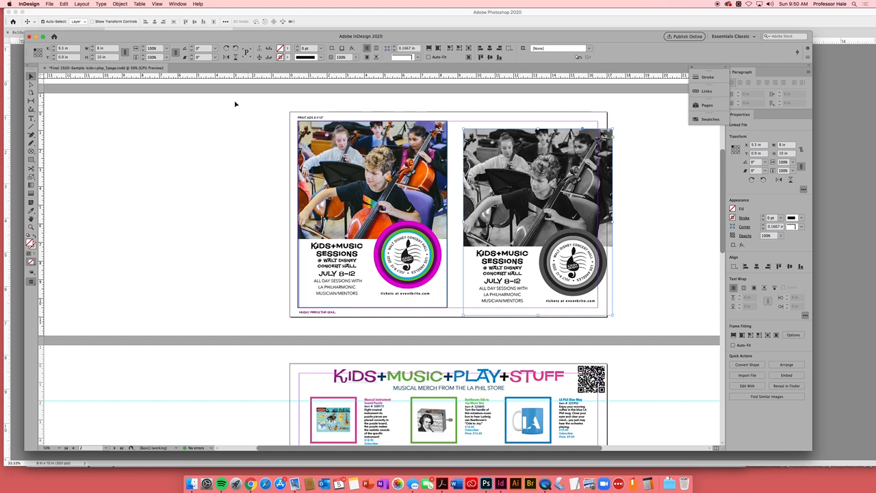
left_click(320, 49)
left_click(312, 92)
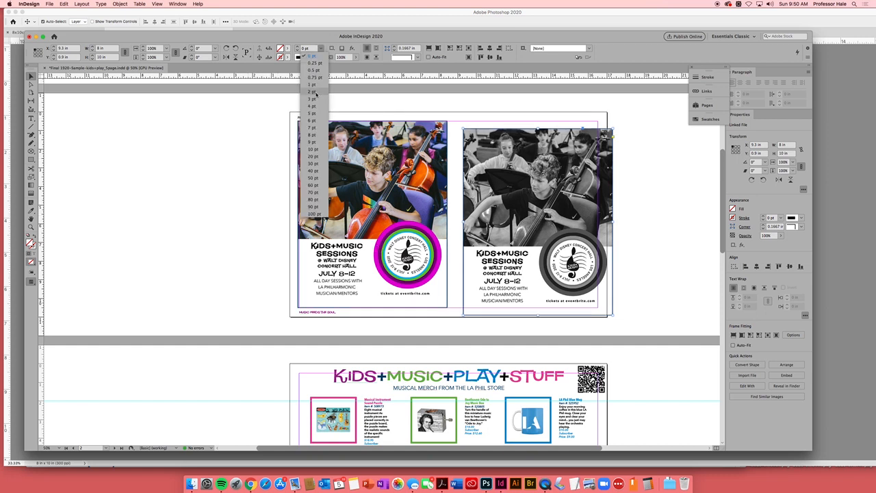
left_click(678, 241)
left_click_drag(532, 300, 534, 288)
left_click_drag(529, 287, 545, 288)
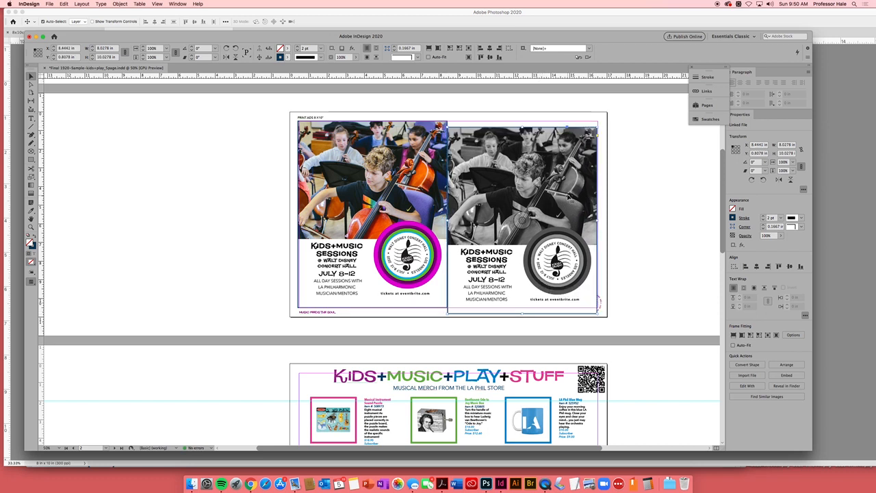
- Bring the color advertisement to the front and shift it slightly right and down to overlap the grayscale one
left_click(406, 215)
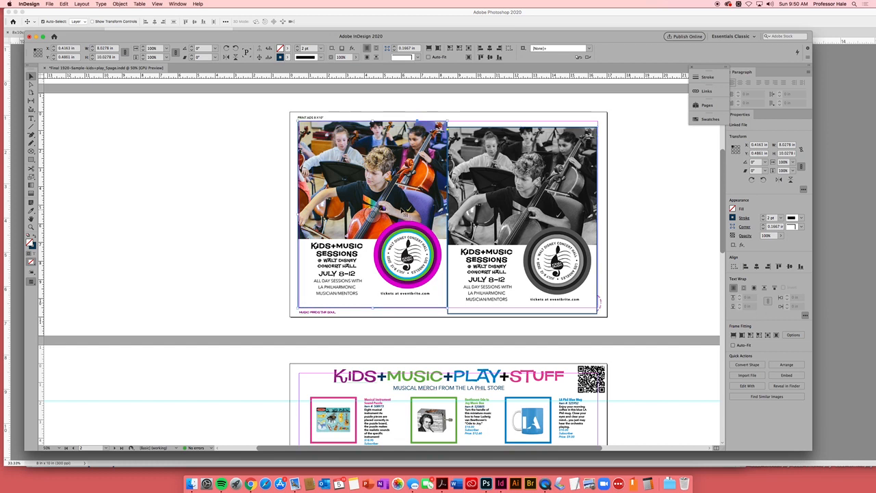
left_click(120, 4)
mouse_move(133, 26)
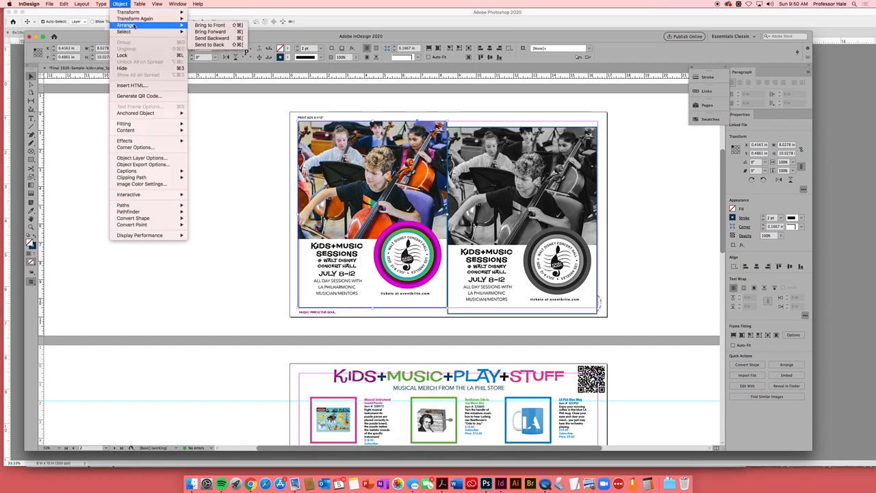
left_click(216, 25)
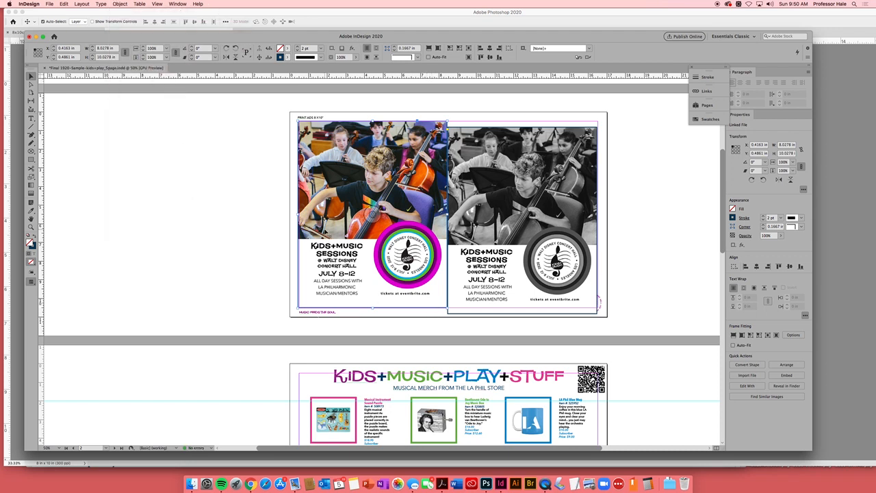
left_click_drag(429, 165, 436, 168)
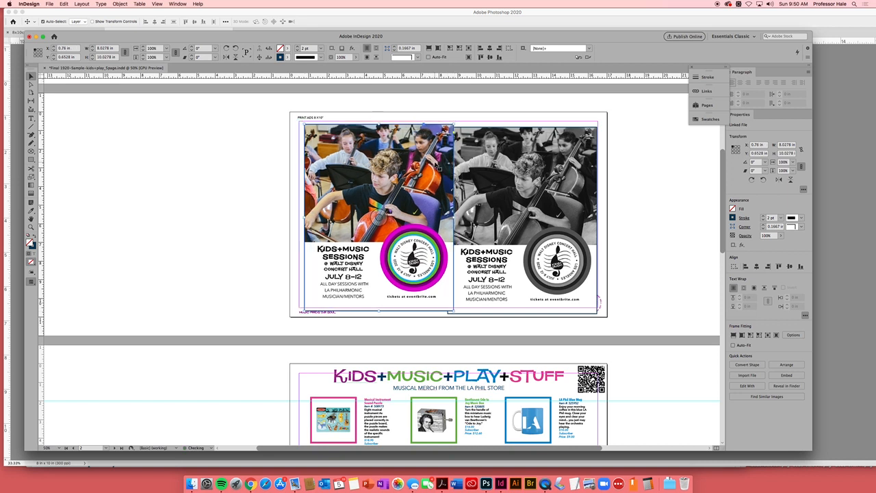
- Tilt the color advertisement about 2.5° and the grayscale advertisement about 1.75°, both counterclockwise
left_click(457, 122)
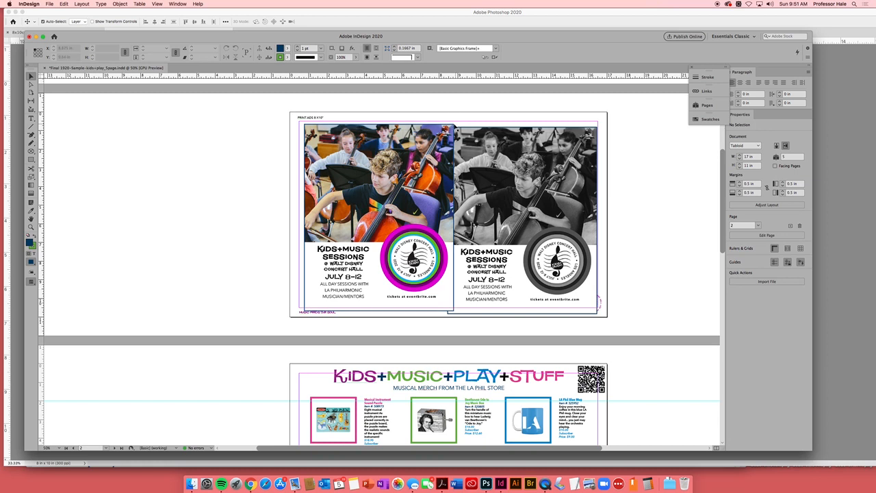
left_click(455, 122)
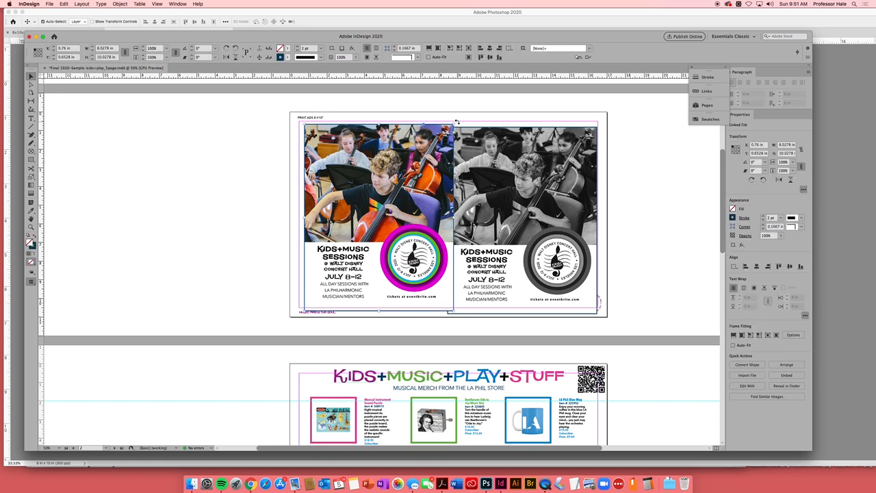
mouse_move(457, 122)
left_mouse_down()
mouse_move(472, 120)
mouse_move(454, 117)
left_mouse_up()
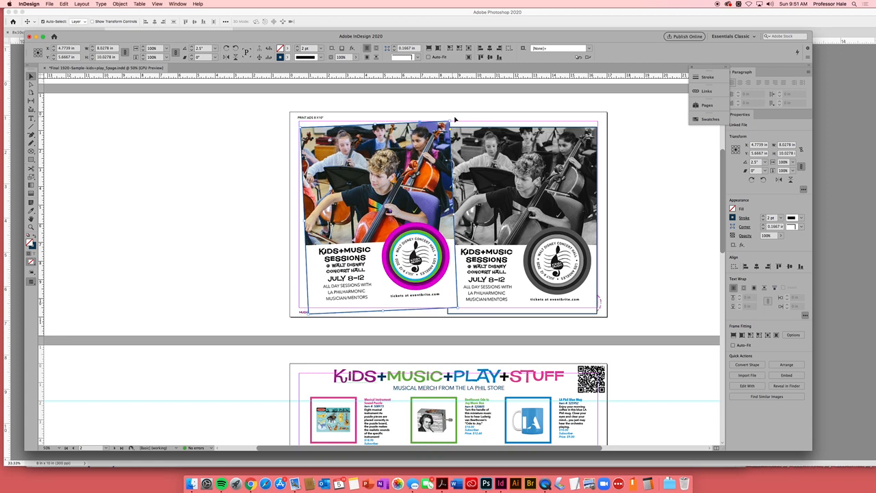
left_click(527, 154)
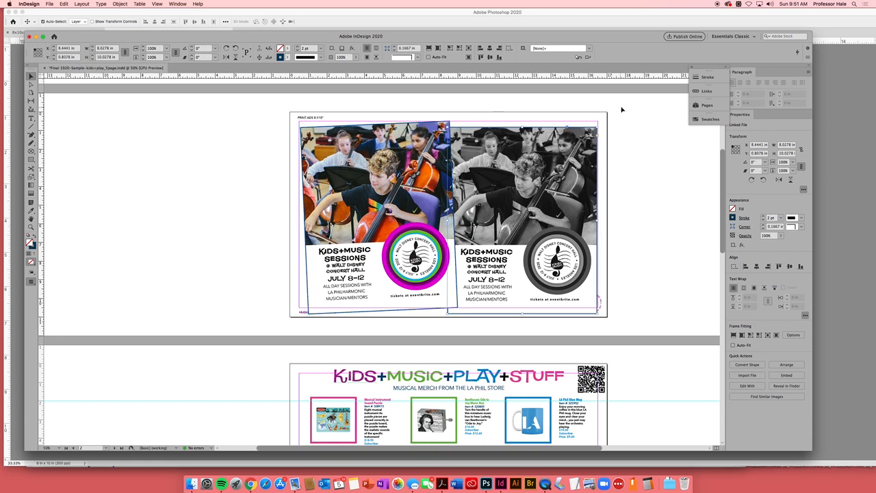
left_click_drag(598, 124, 572, 152)
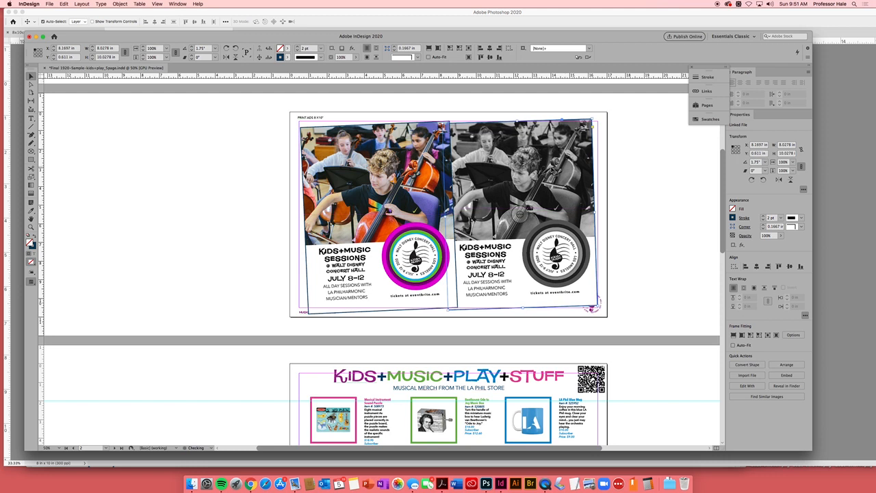
left_click(387, 332)
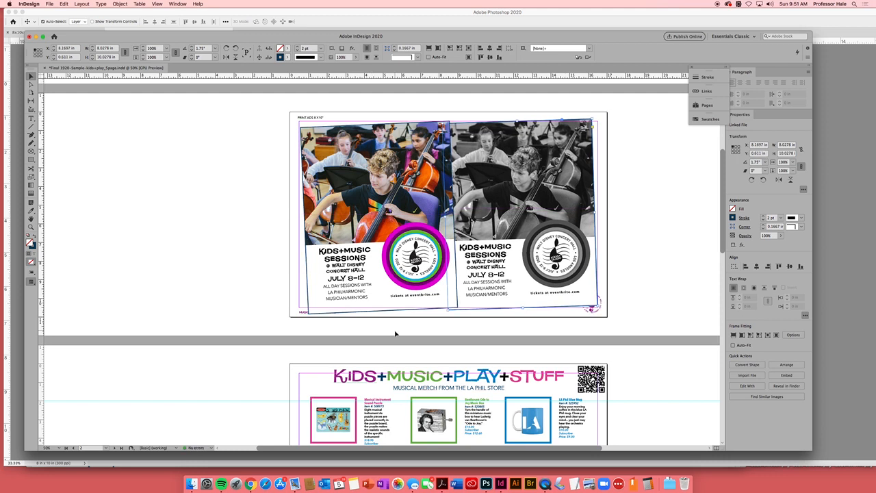